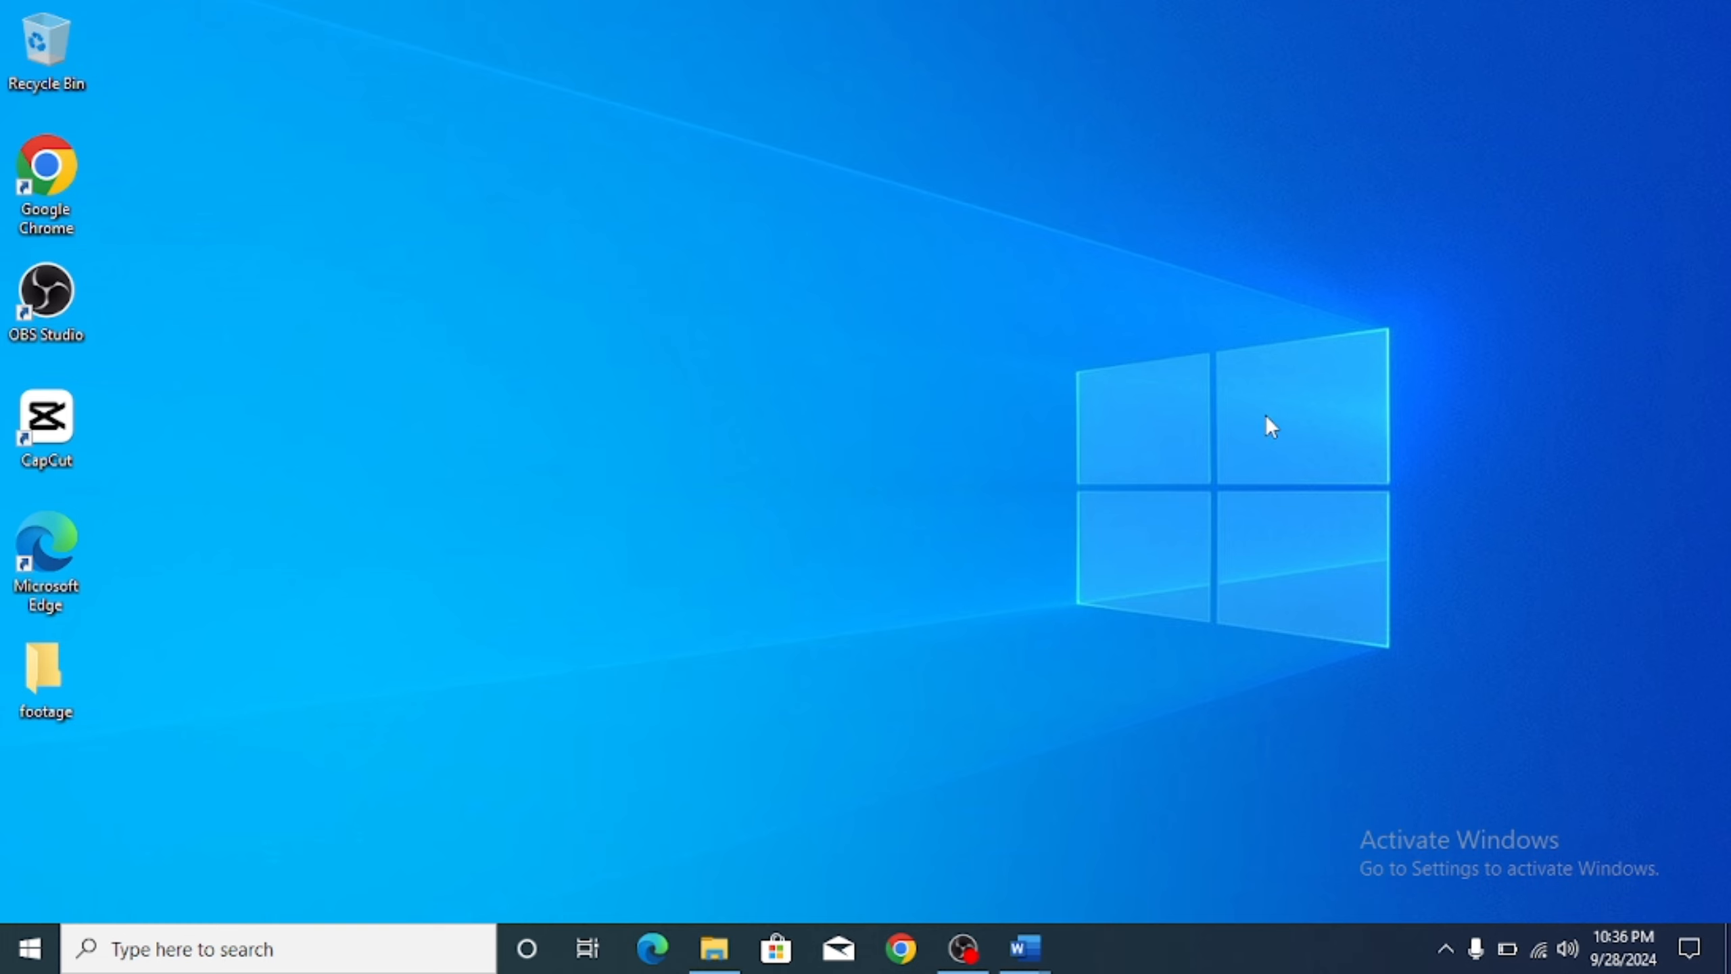
Step: Launch Microsoft Word from the Start menu's app list
{"action": "left_click", "coordinate": [29, 949]}
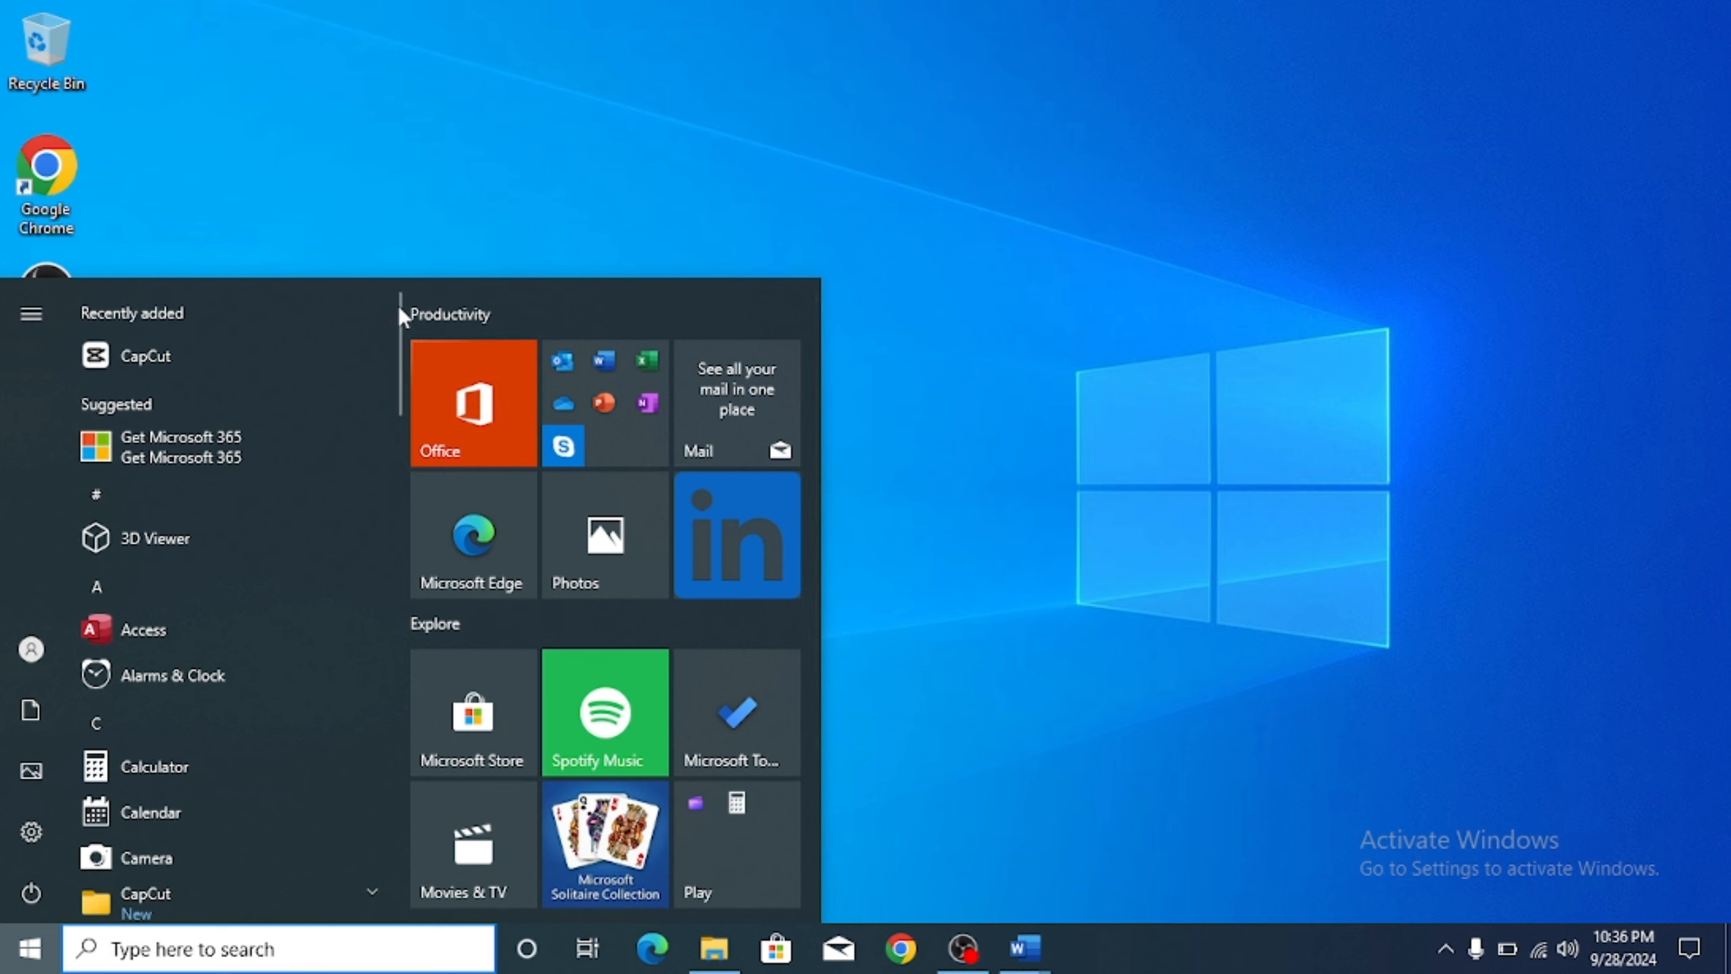
{"action": "left_click_drag", "start_coordinate": [397, 311], "coordinate": [382, 828]}
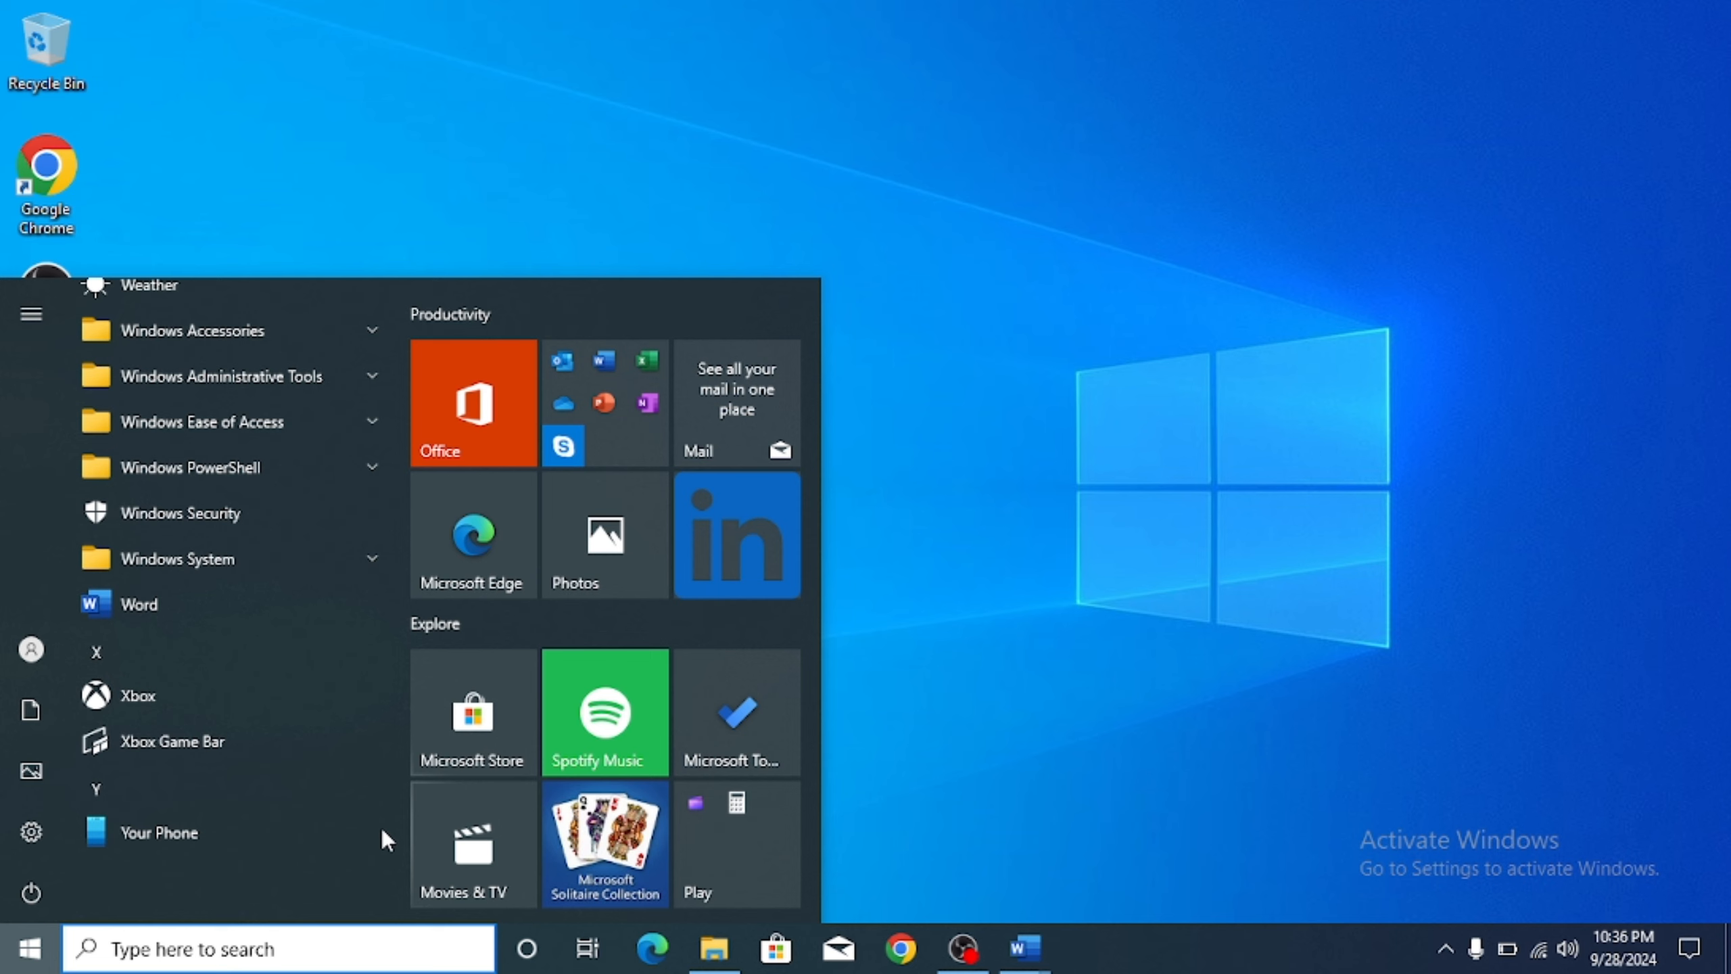
{"action": "left_click", "coordinate": [219, 624]}
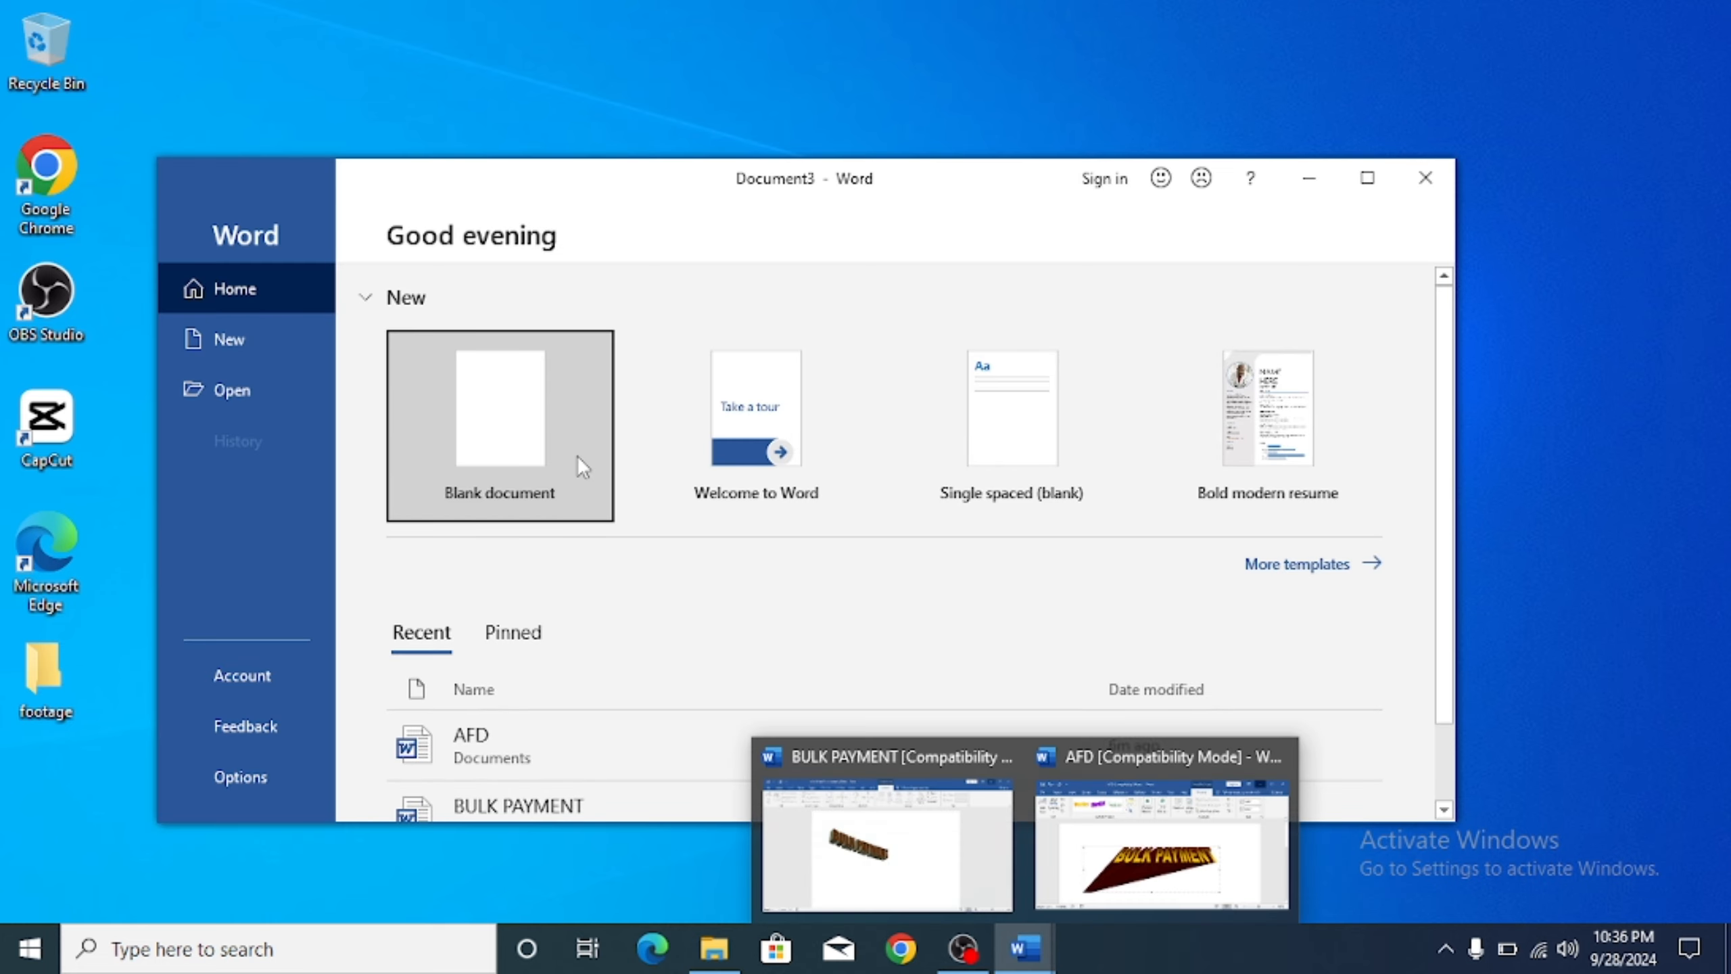
Step: Create a maximized blank document and insert the blue WordArt placeholder
{"action": "left_click", "coordinate": [577, 457]}
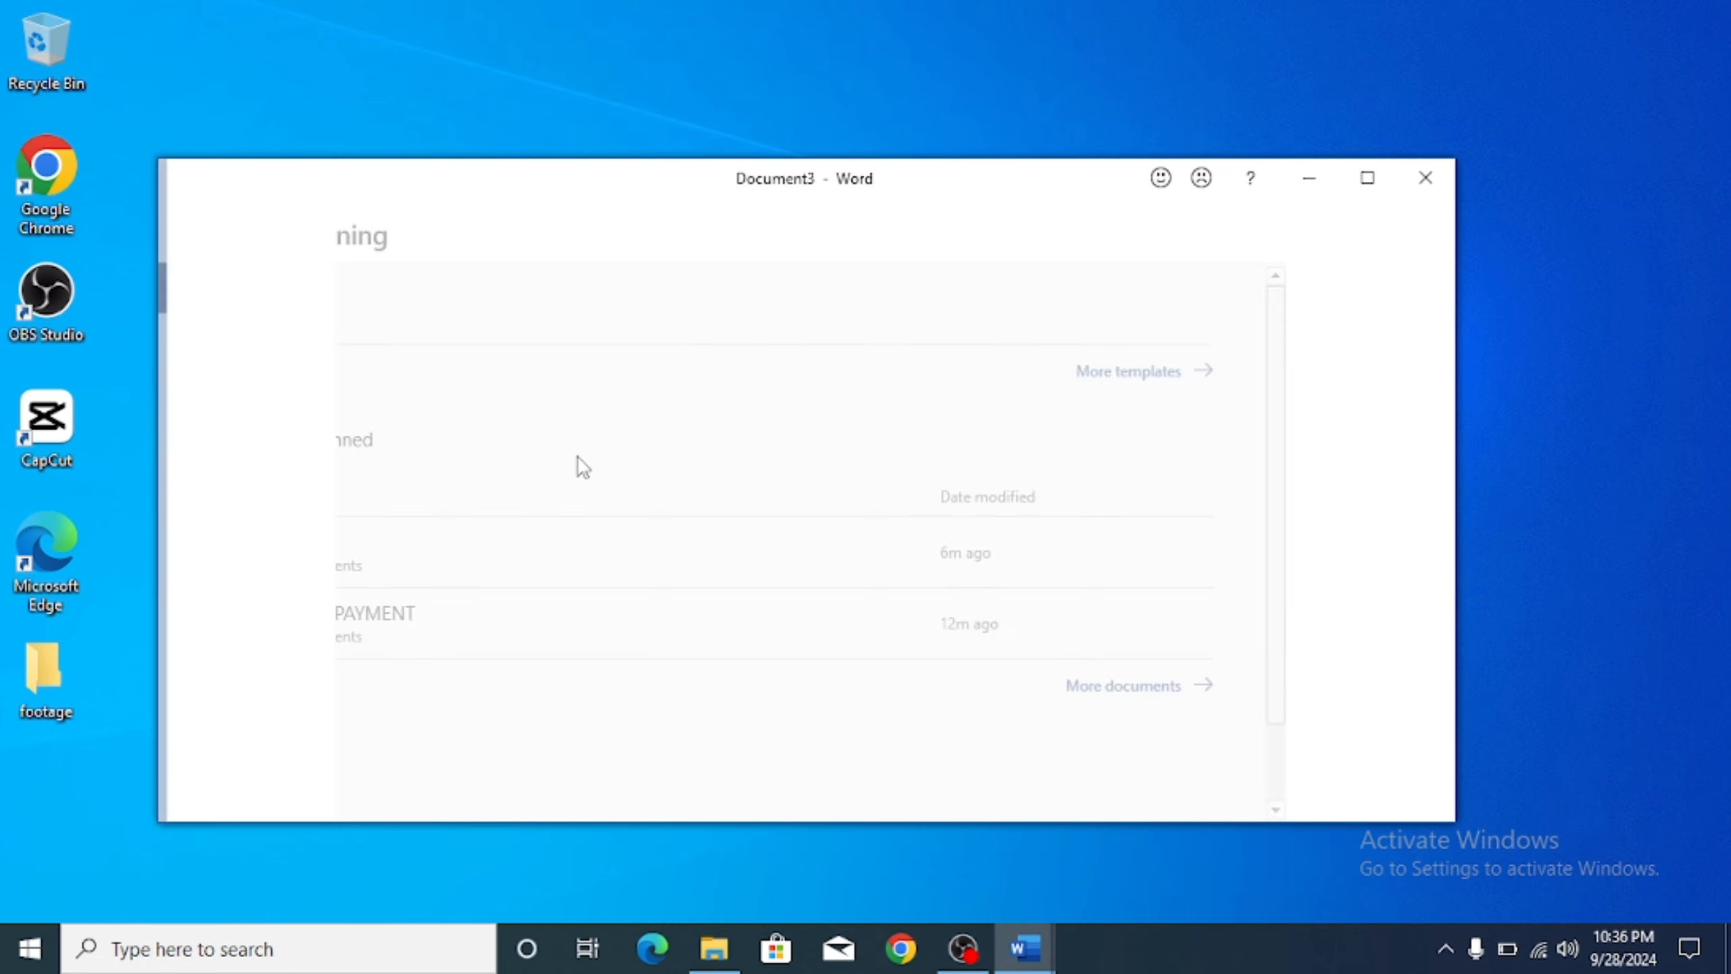
{"action": "left_click", "coordinate": [1368, 179]}
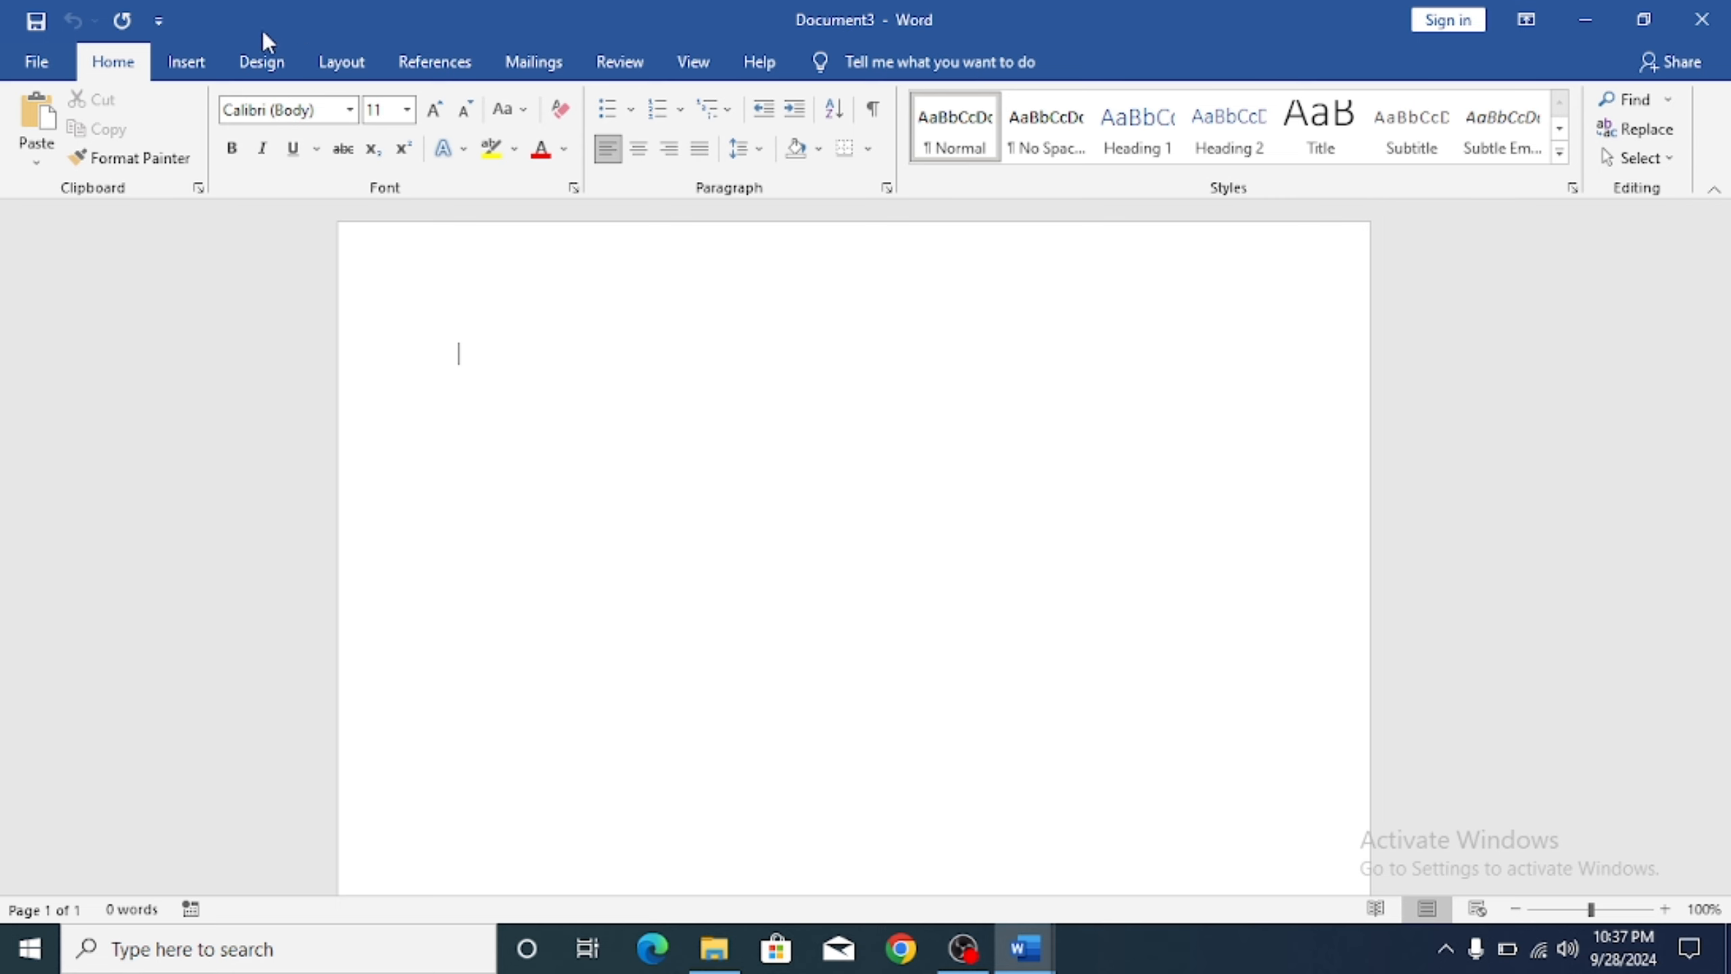
{"action": "left_click", "coordinate": [187, 65]}
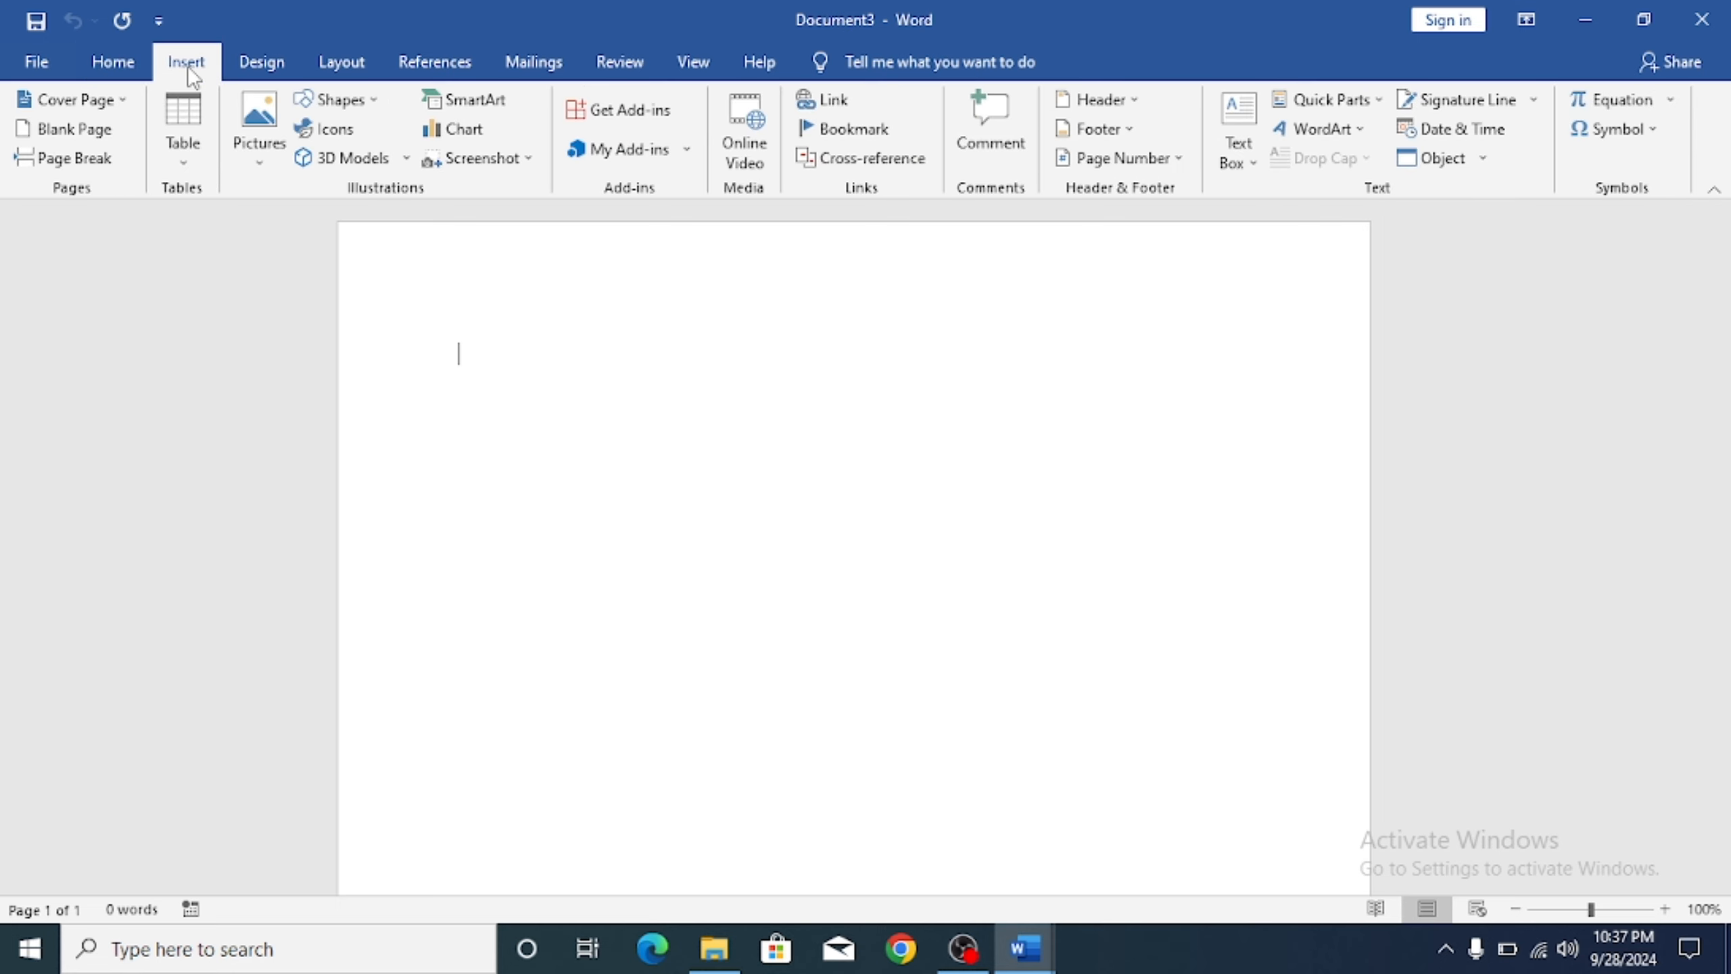
{"action": "left_click", "coordinate": [1352, 129]}
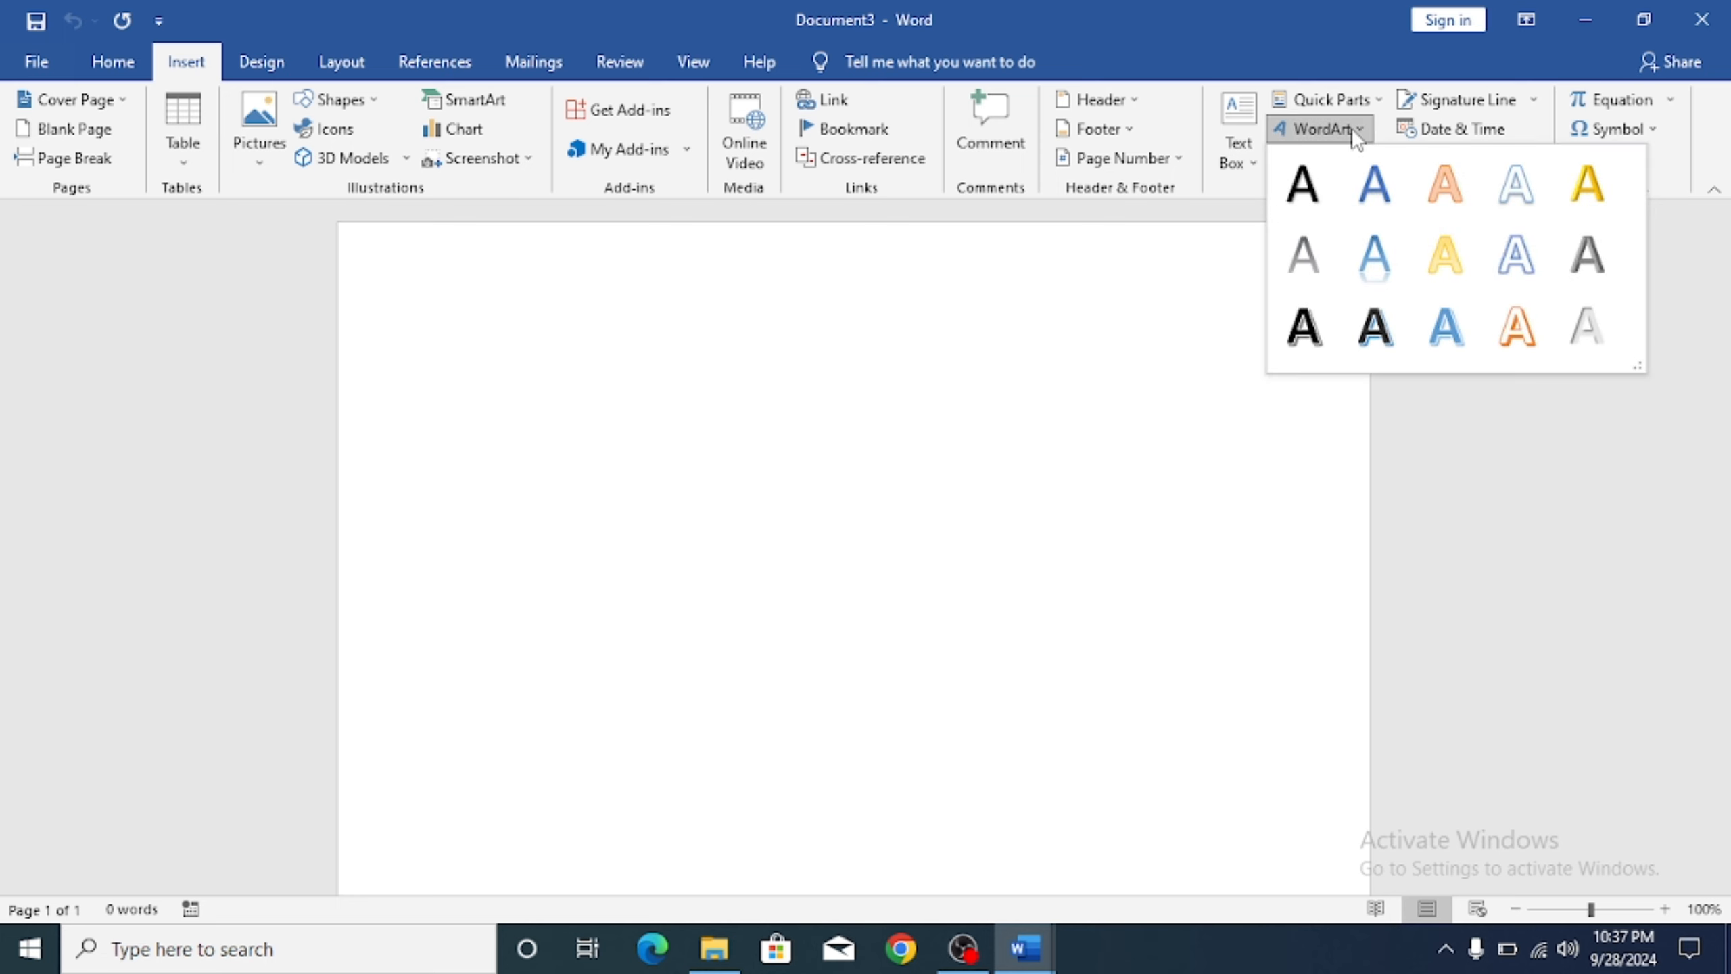
{"action": "left_click", "coordinate": [1375, 183]}
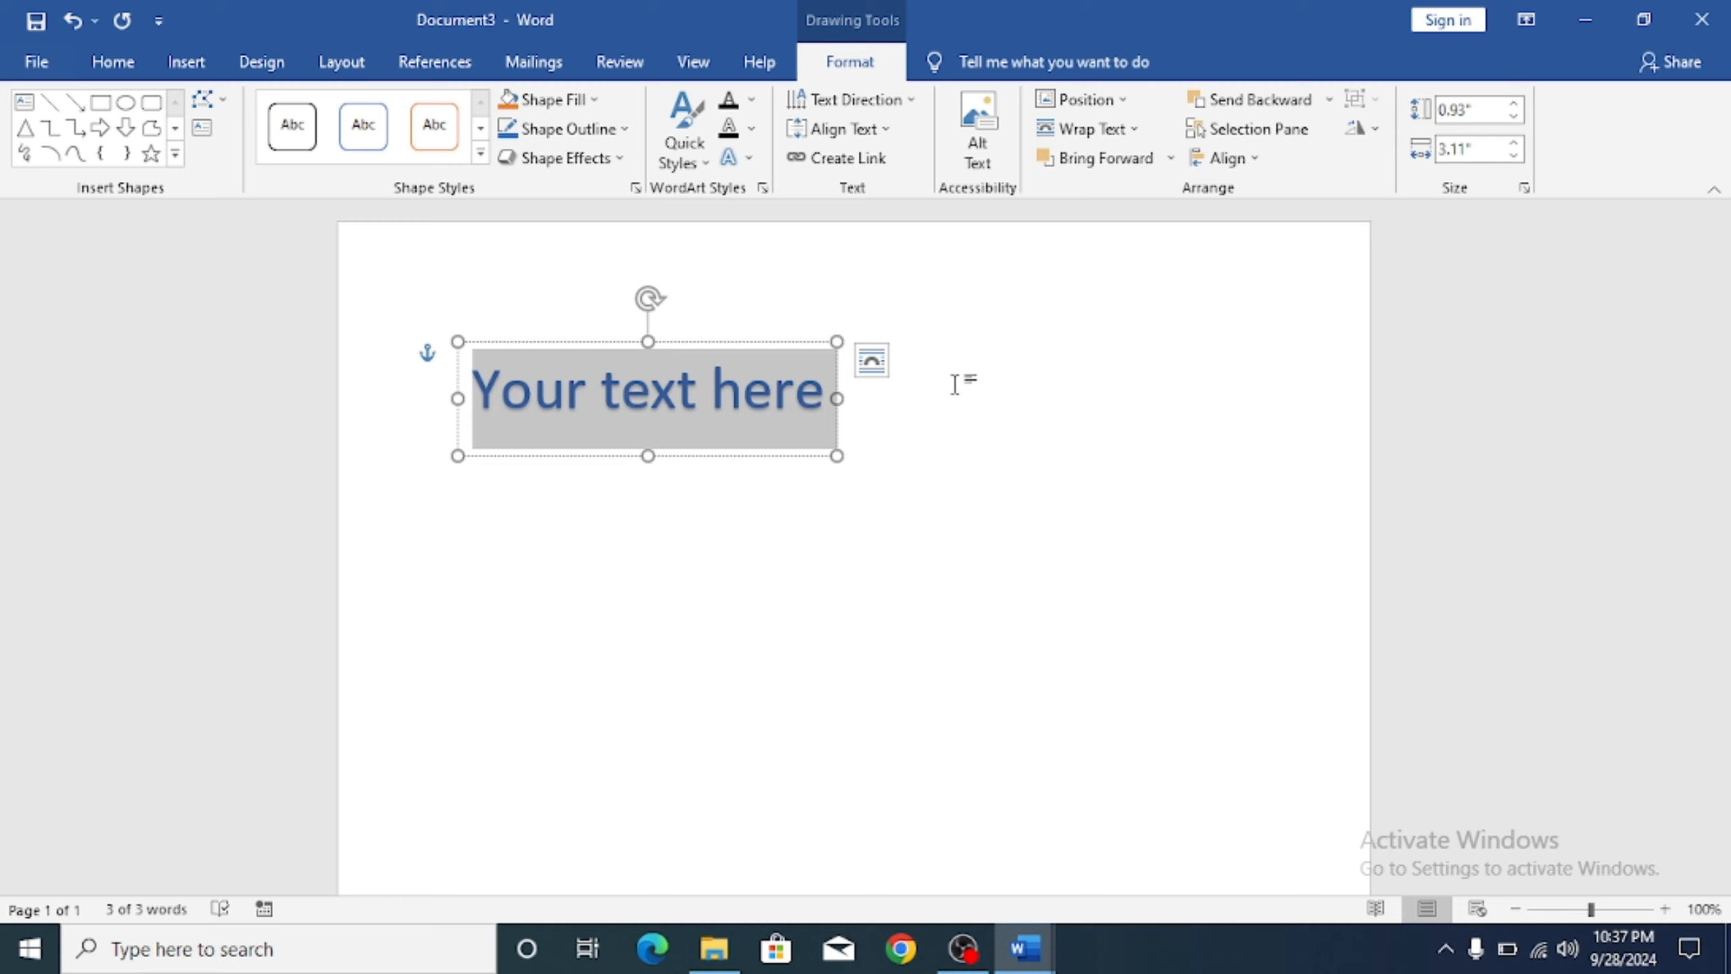
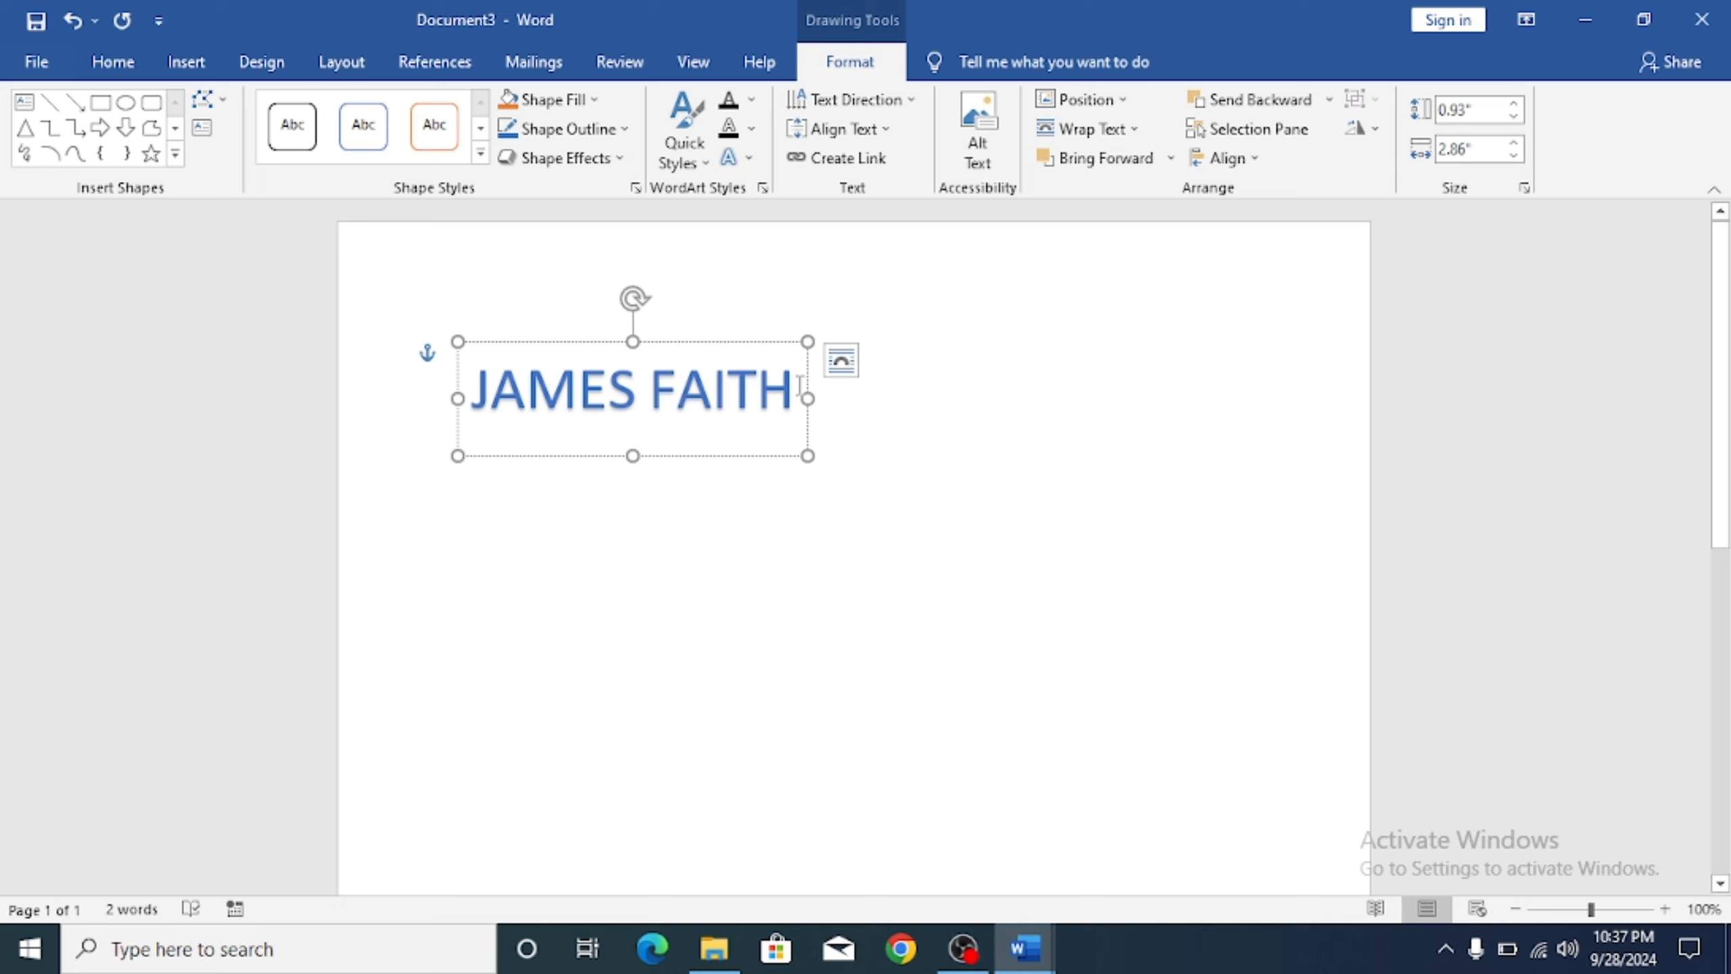
Step: Apply the gold WordArt quick style to the selected name
{"action": "left_click_drag", "start_coordinate": [798, 387], "coordinate": [451, 360]}
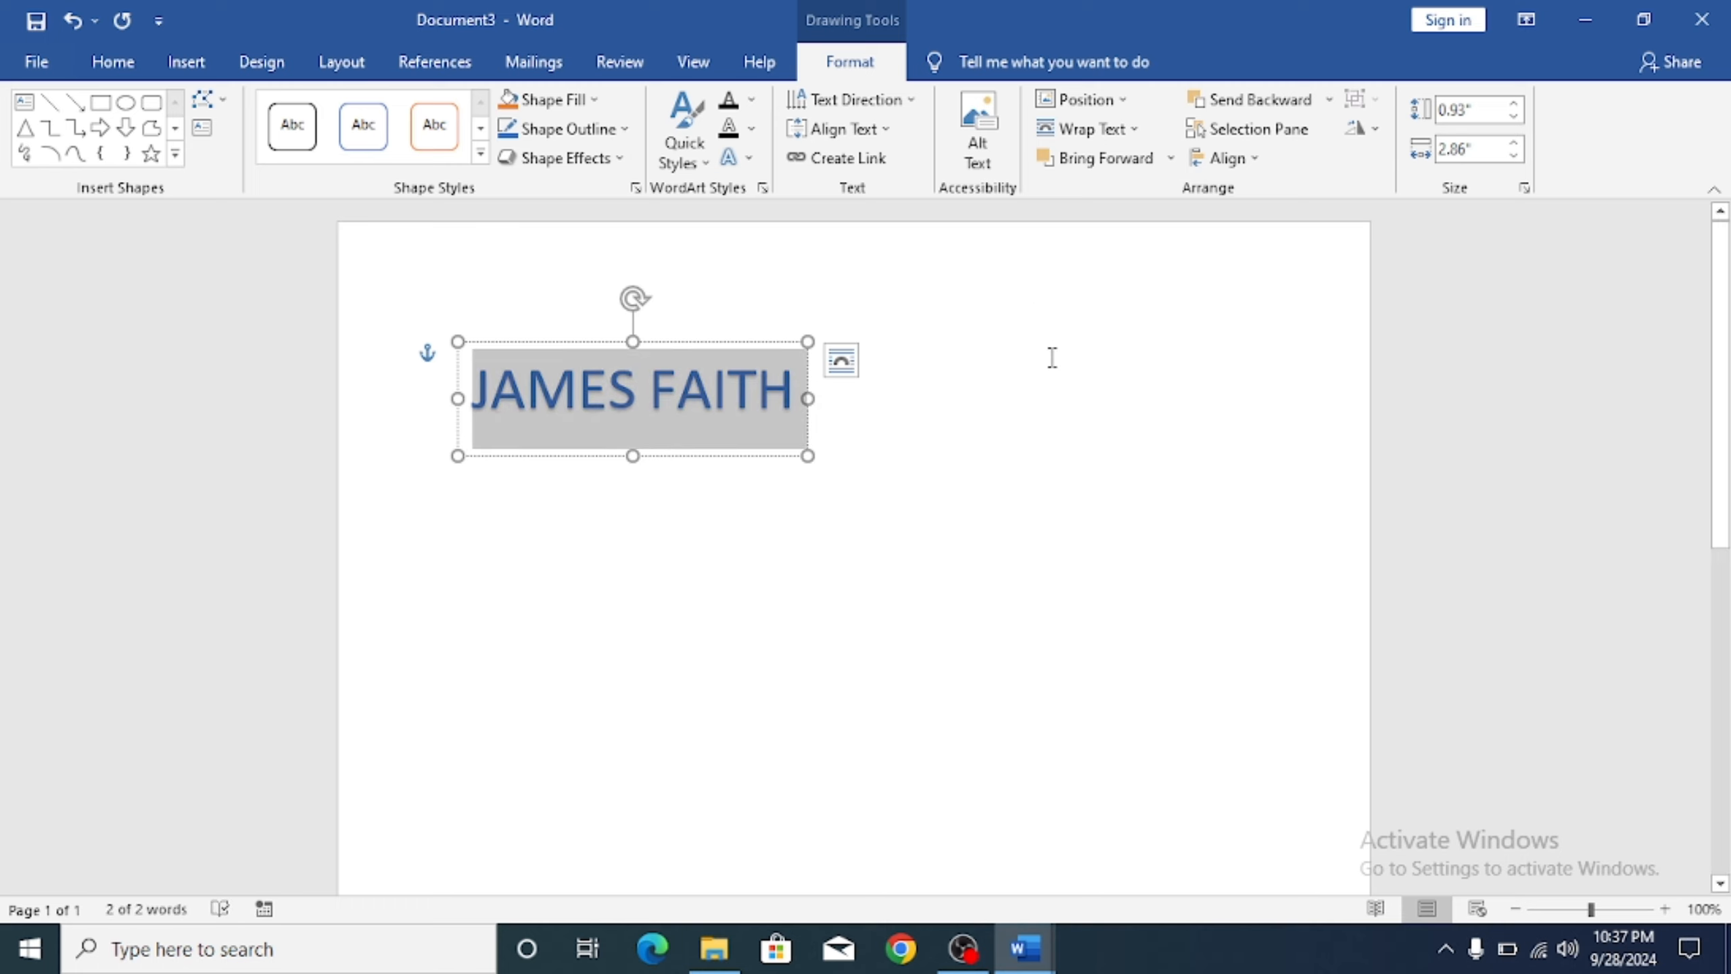
{"action": "left_click", "coordinate": [703, 154]}
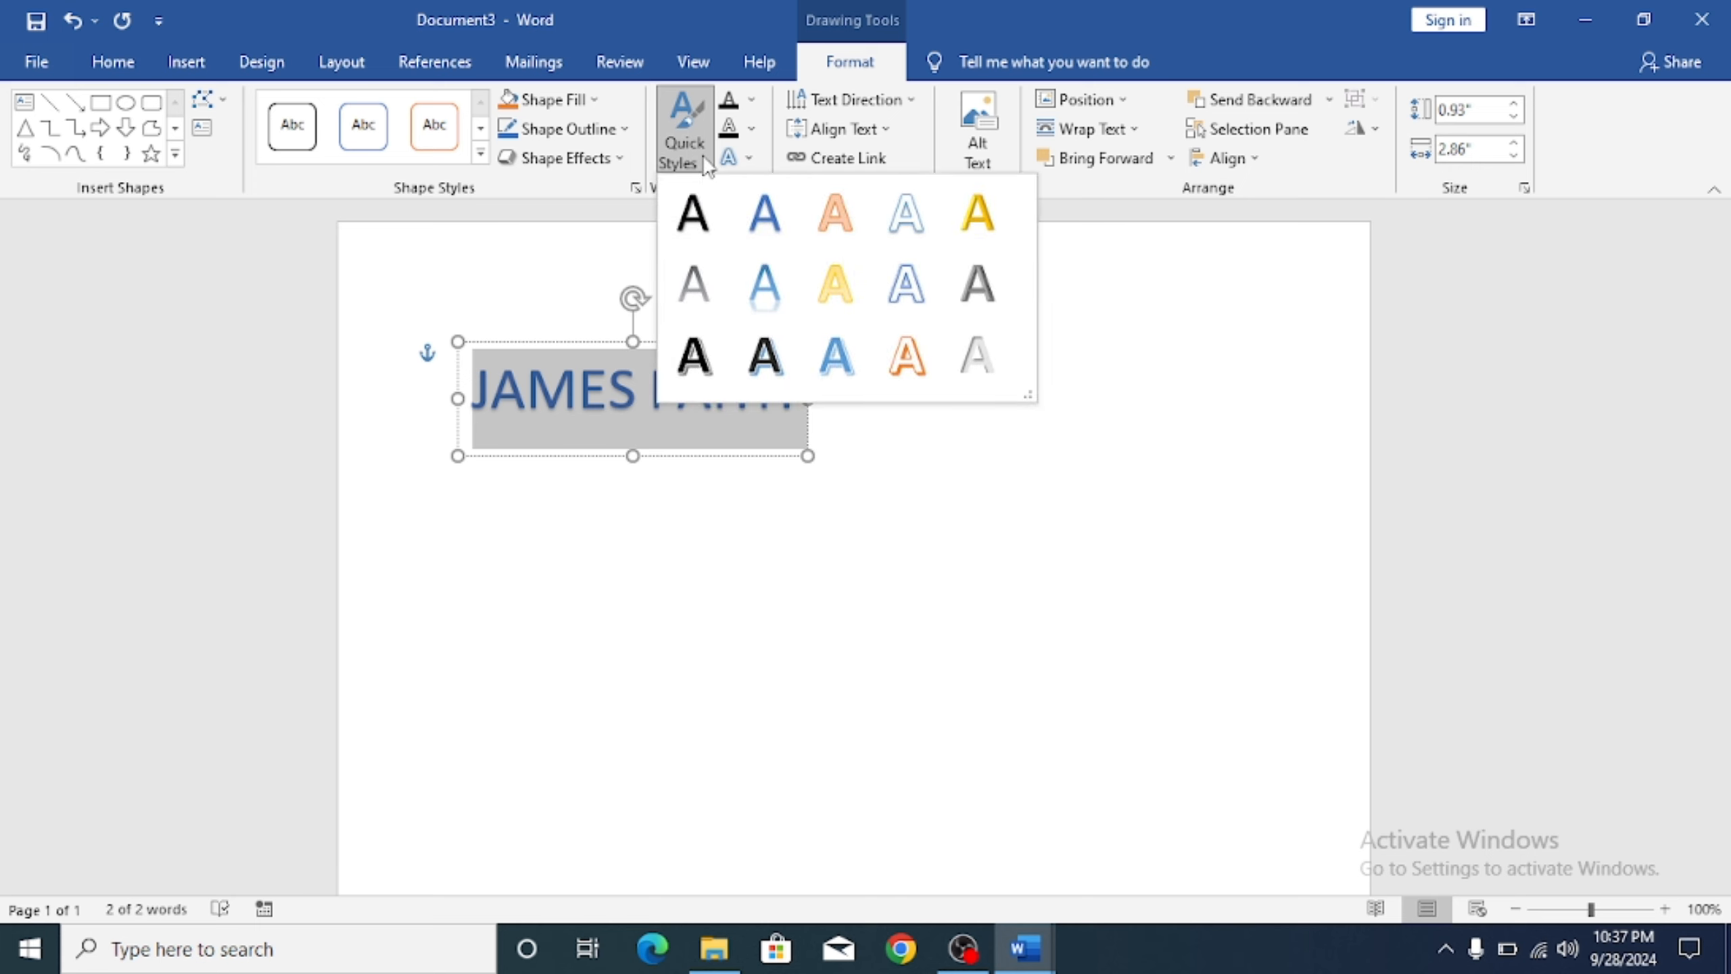
{"action": "left_click", "coordinate": [964, 225]}
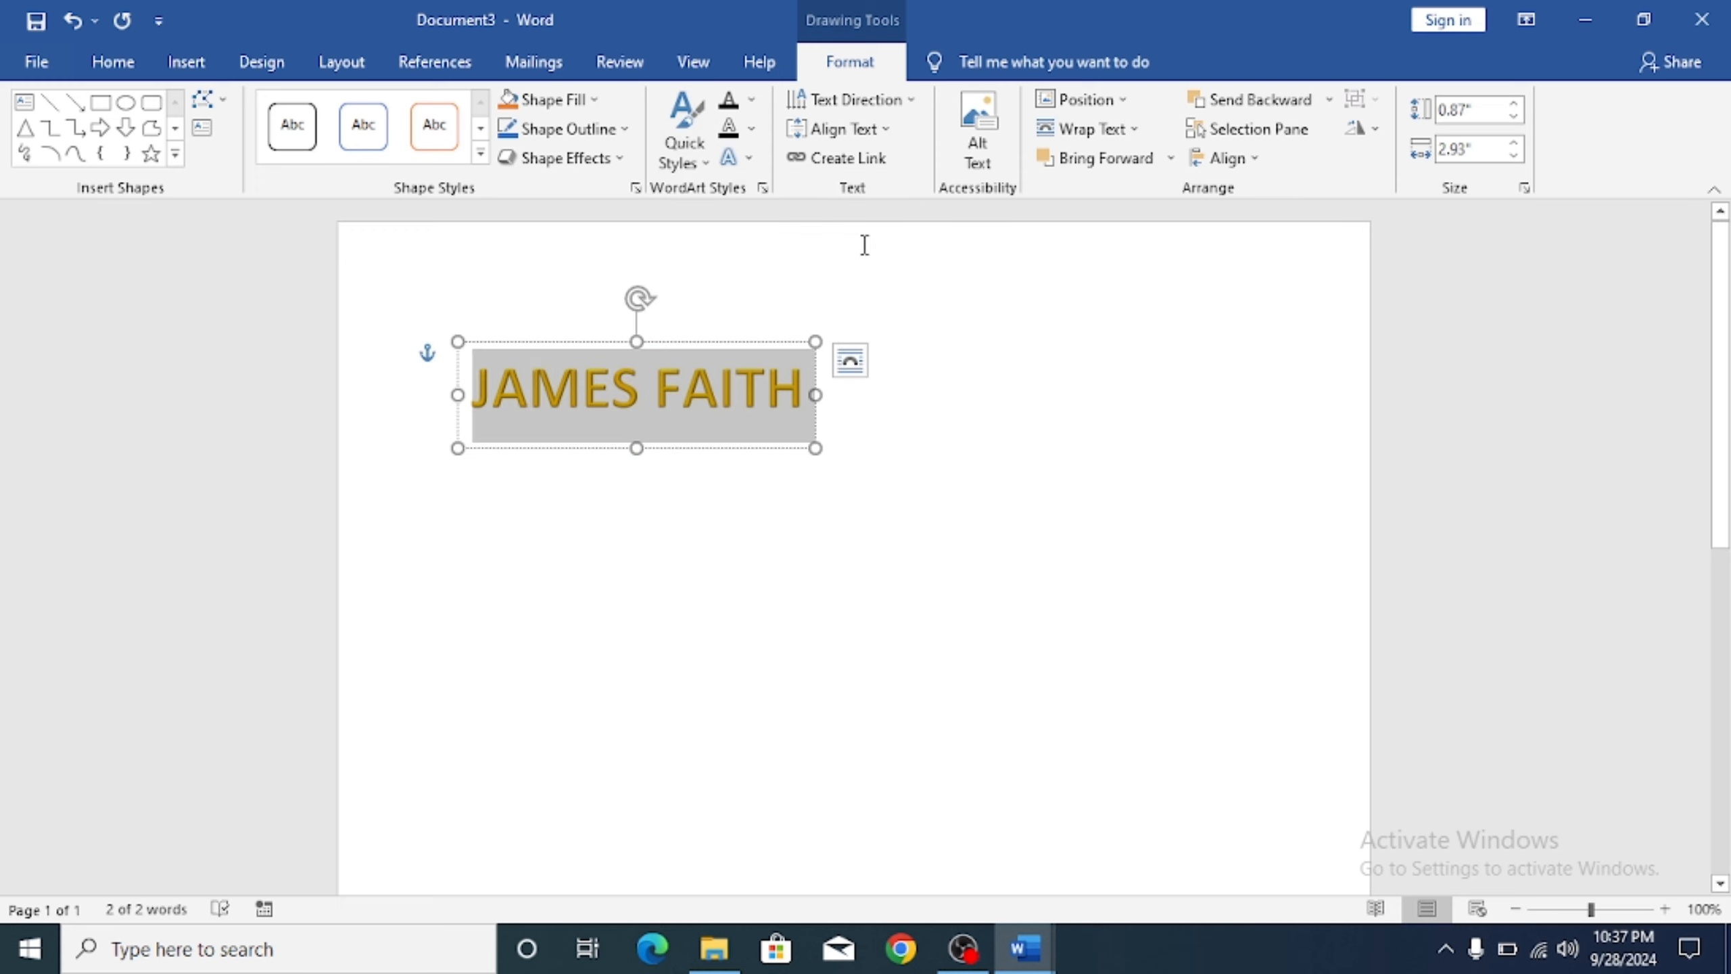
{"action": "left_click", "coordinate": [749, 158]}
{"action": "mouse_move", "coordinate": [816, 191]}
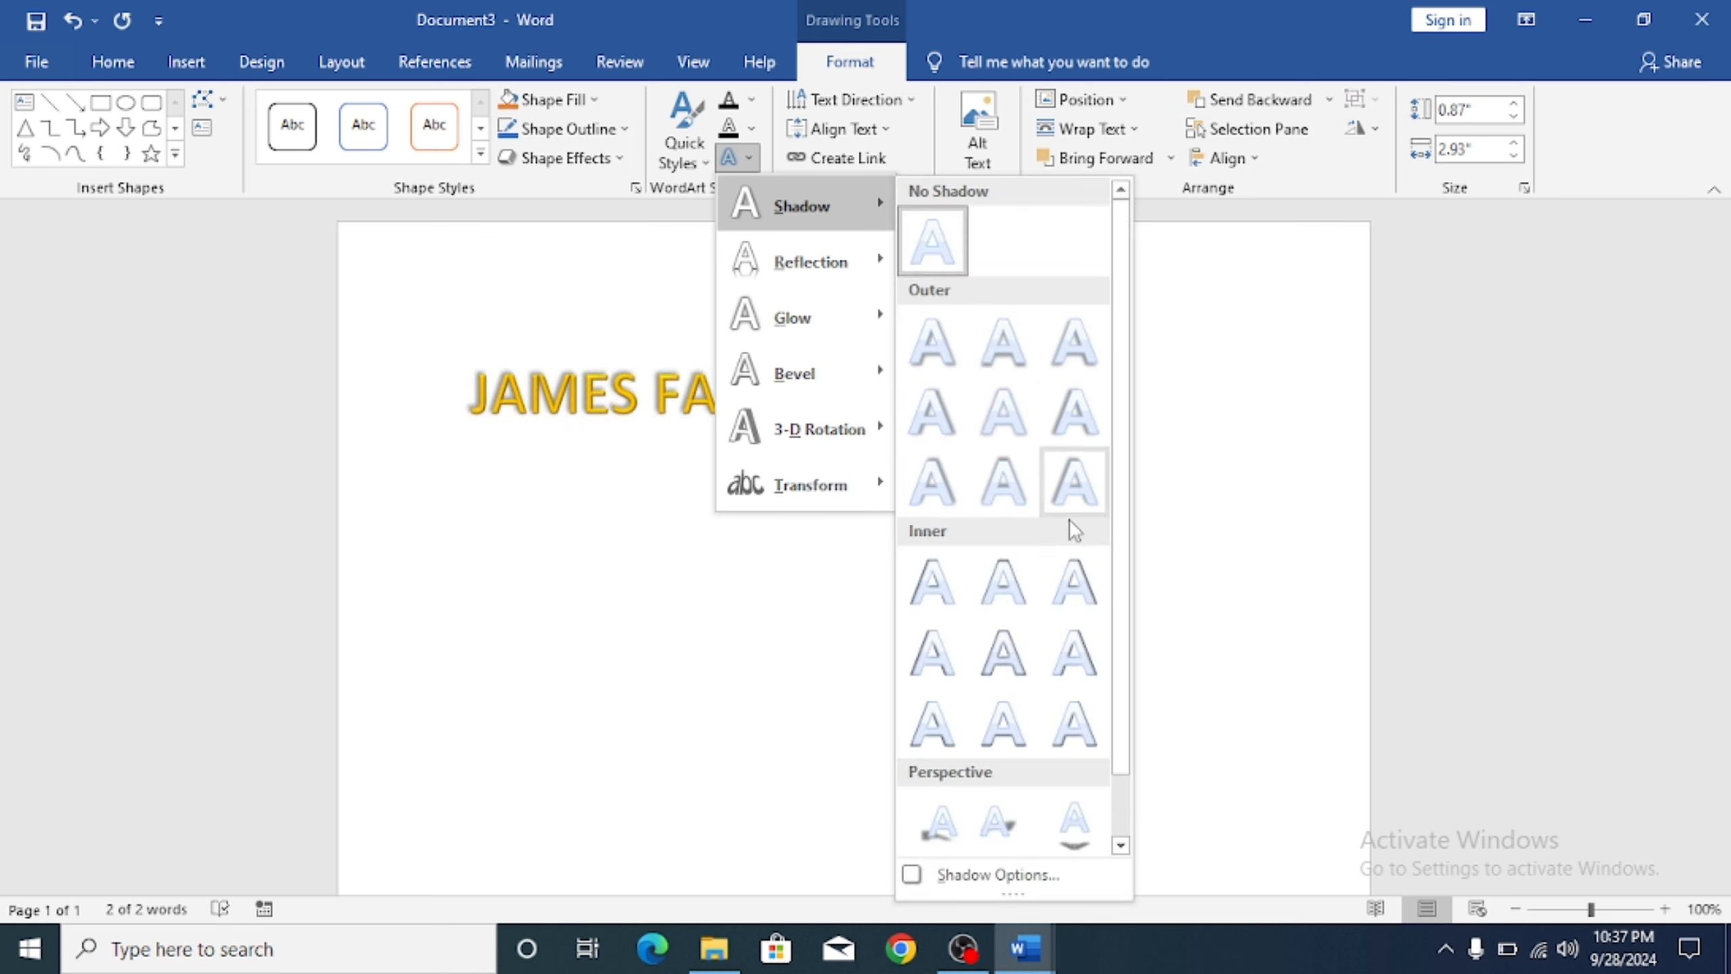
{"action": "mouse_move", "coordinate": [852, 433]}
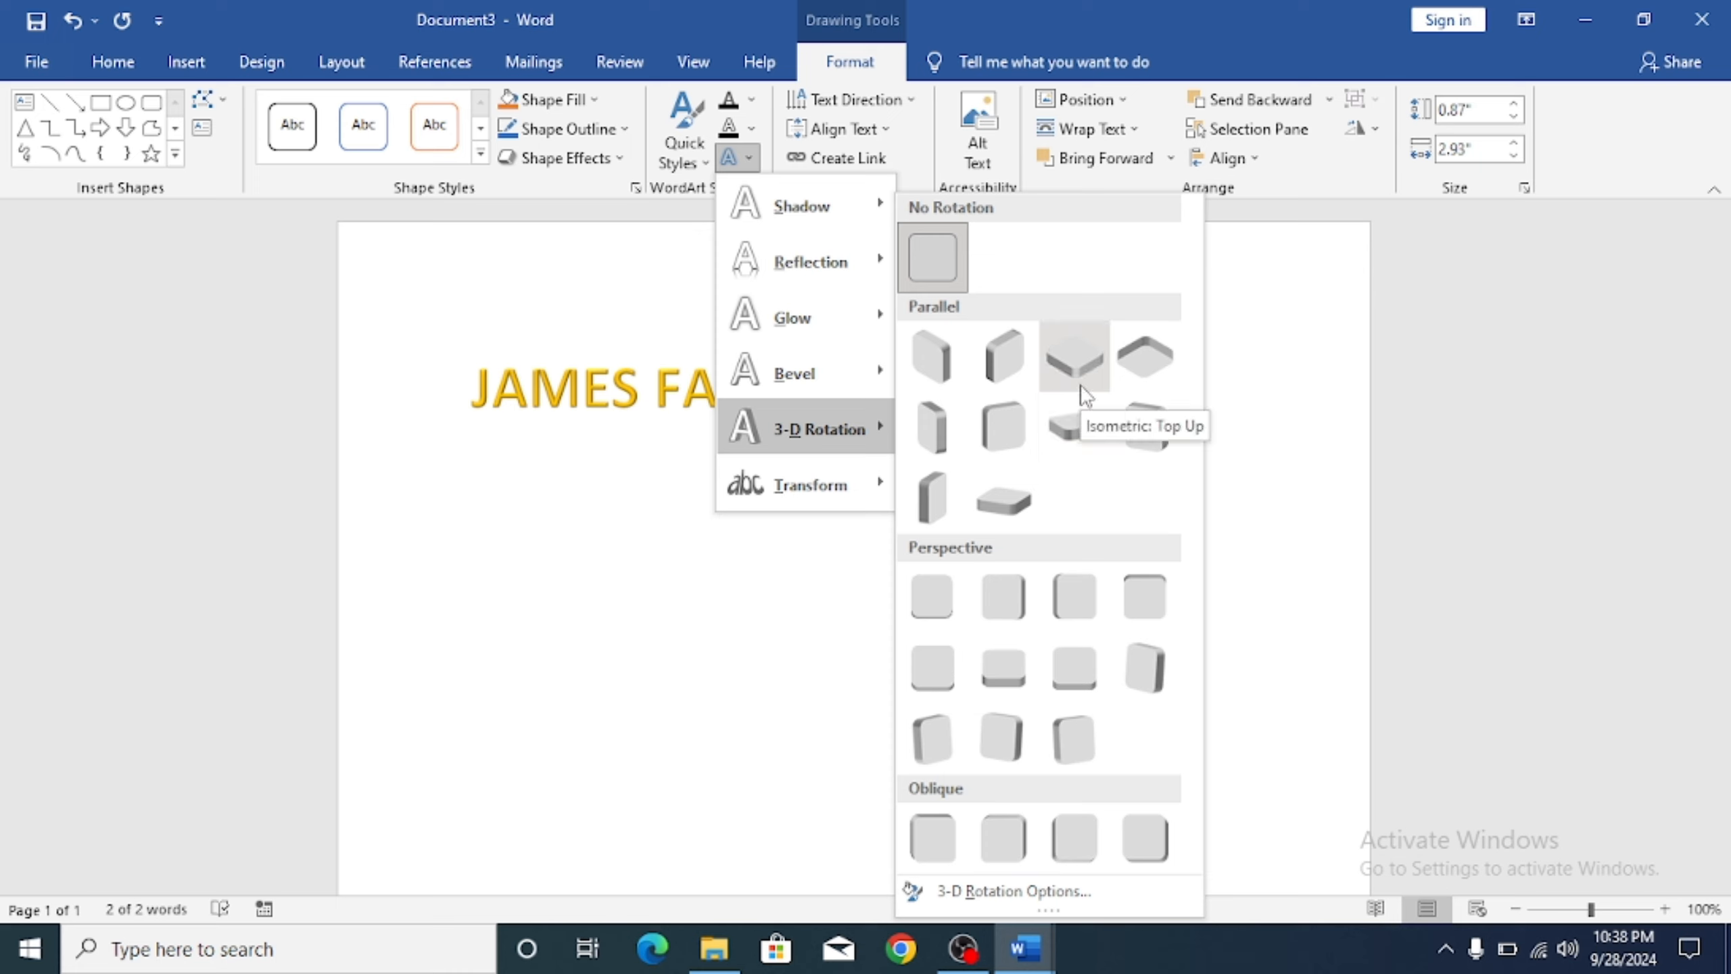
{"action": "left_click", "coordinate": [987, 487]}
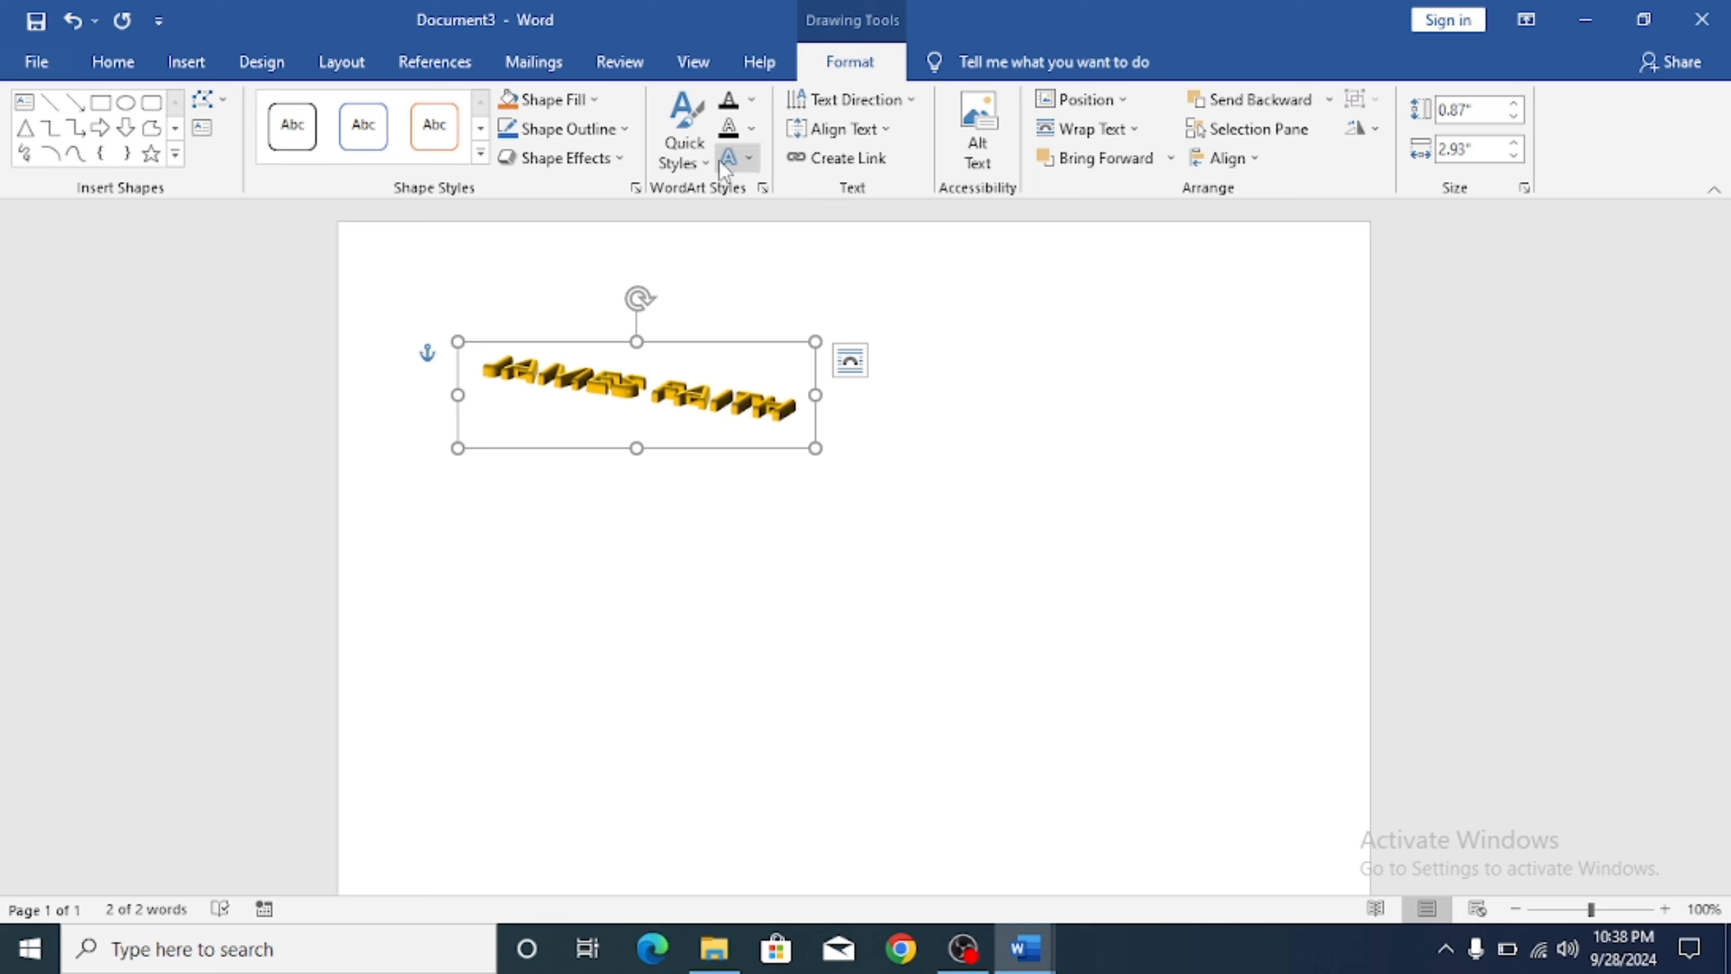
{"action": "left_click", "coordinate": [748, 160]}
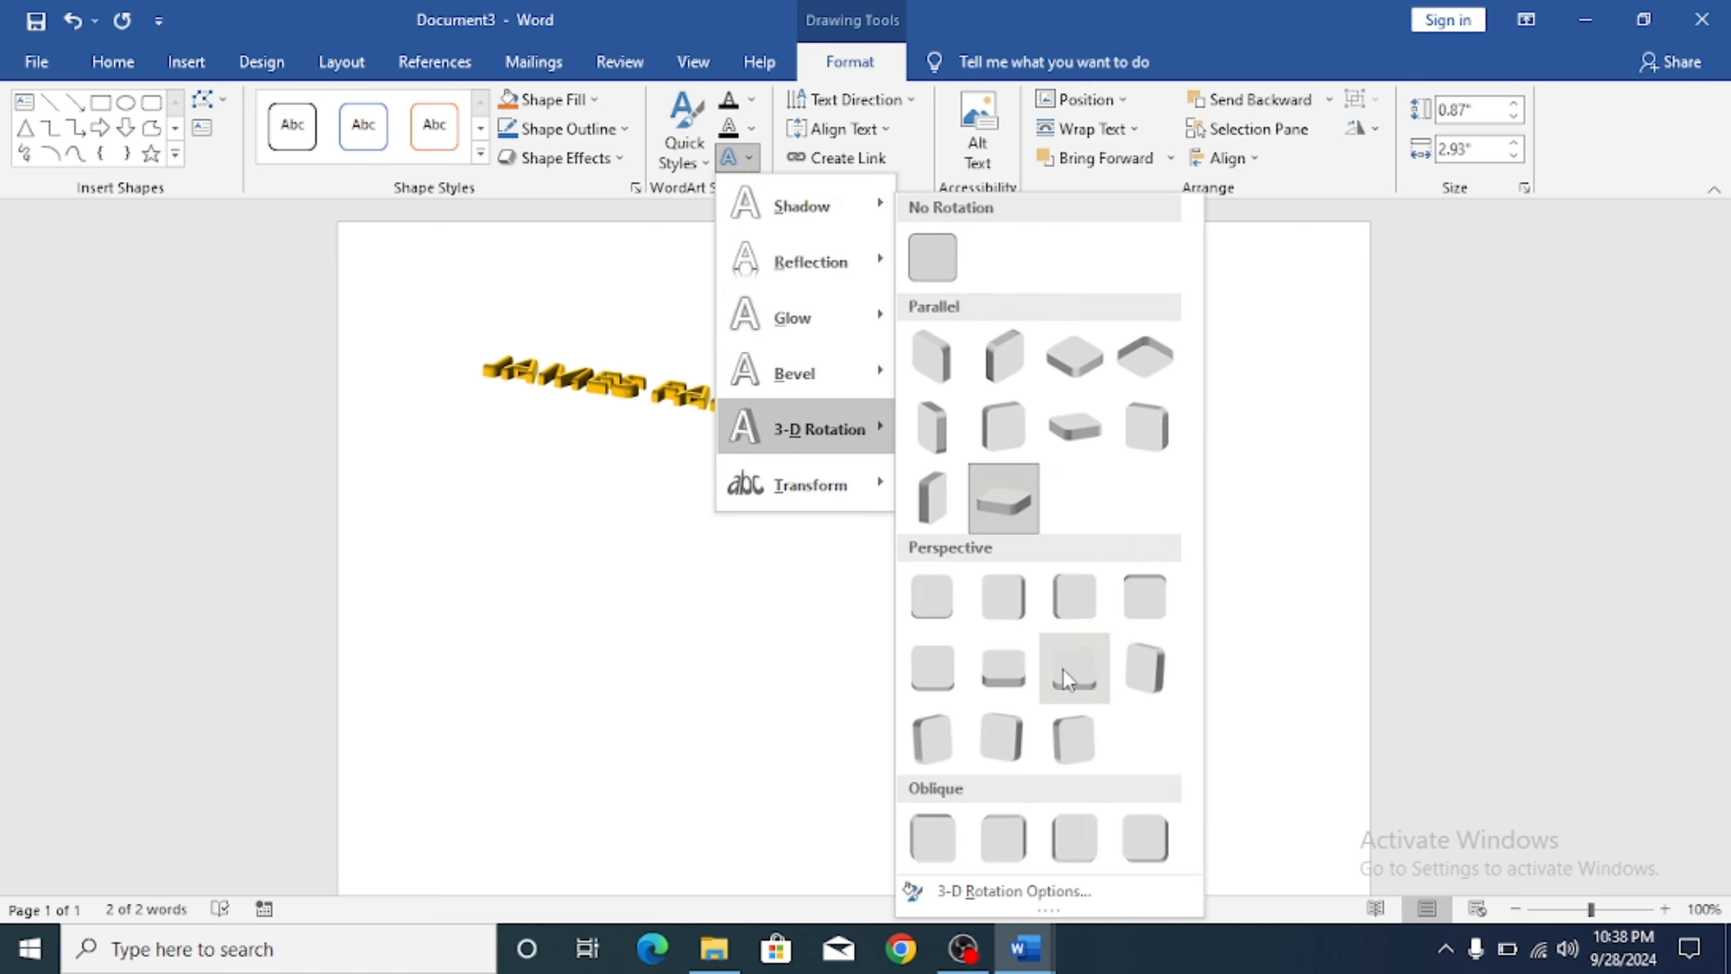
{"action": "left_click", "coordinate": [1025, 373]}
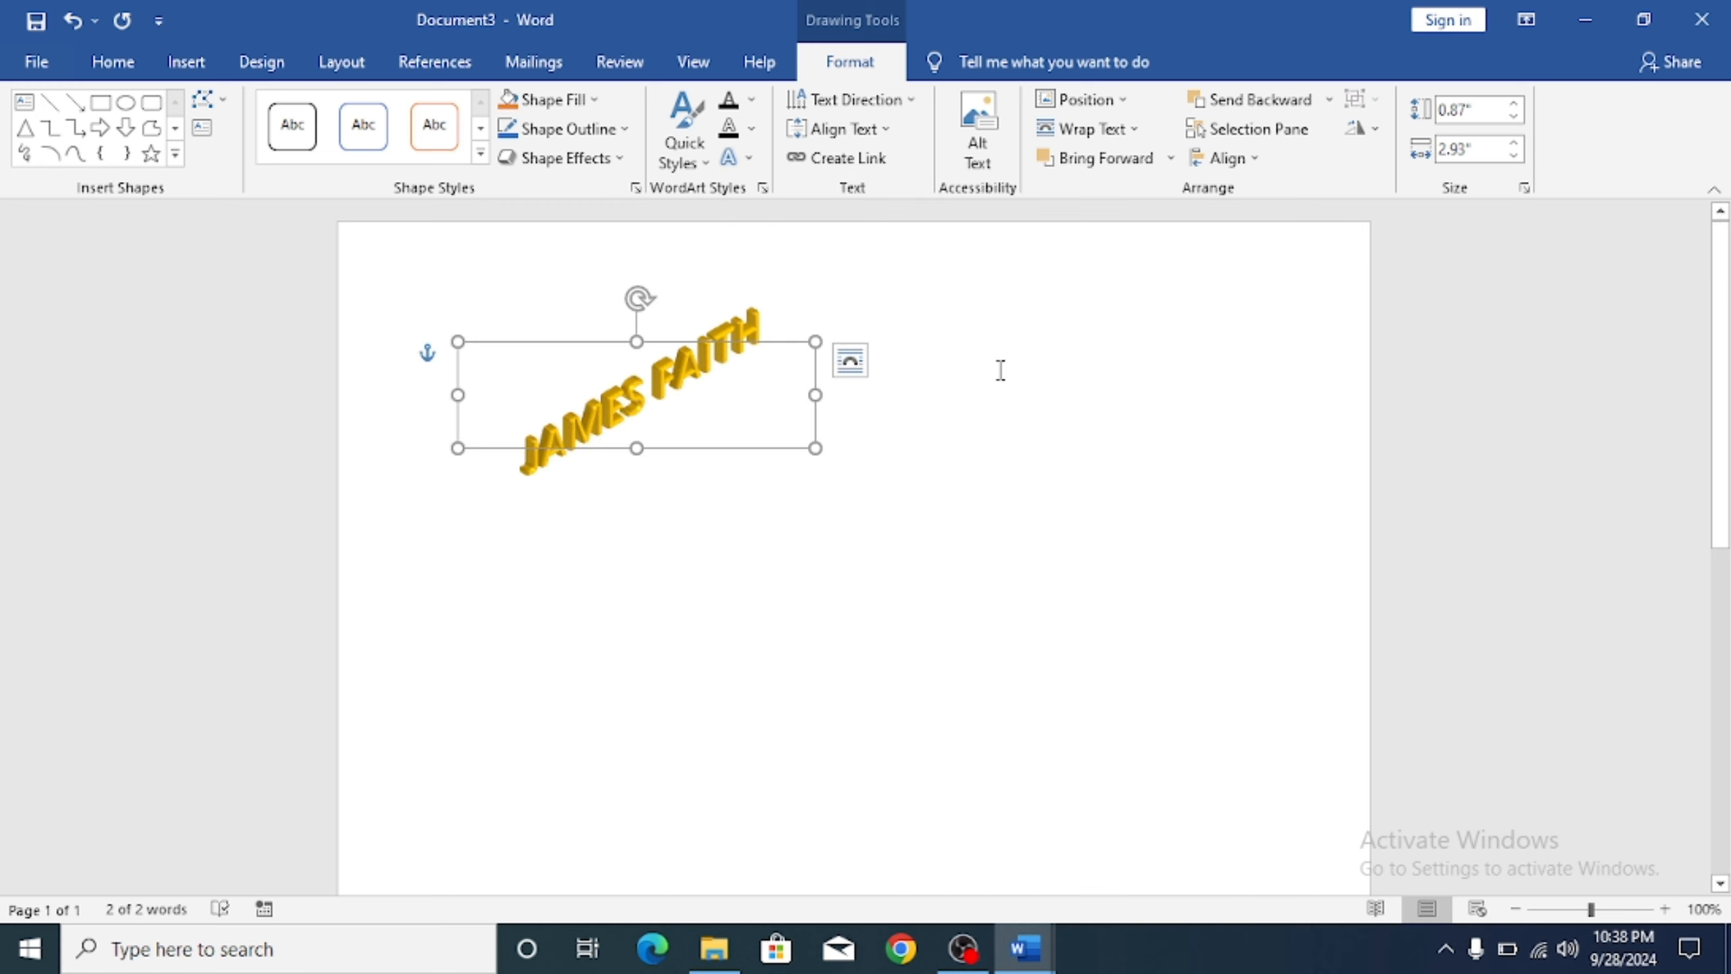
{"action": "left_click", "coordinate": [735, 158]}
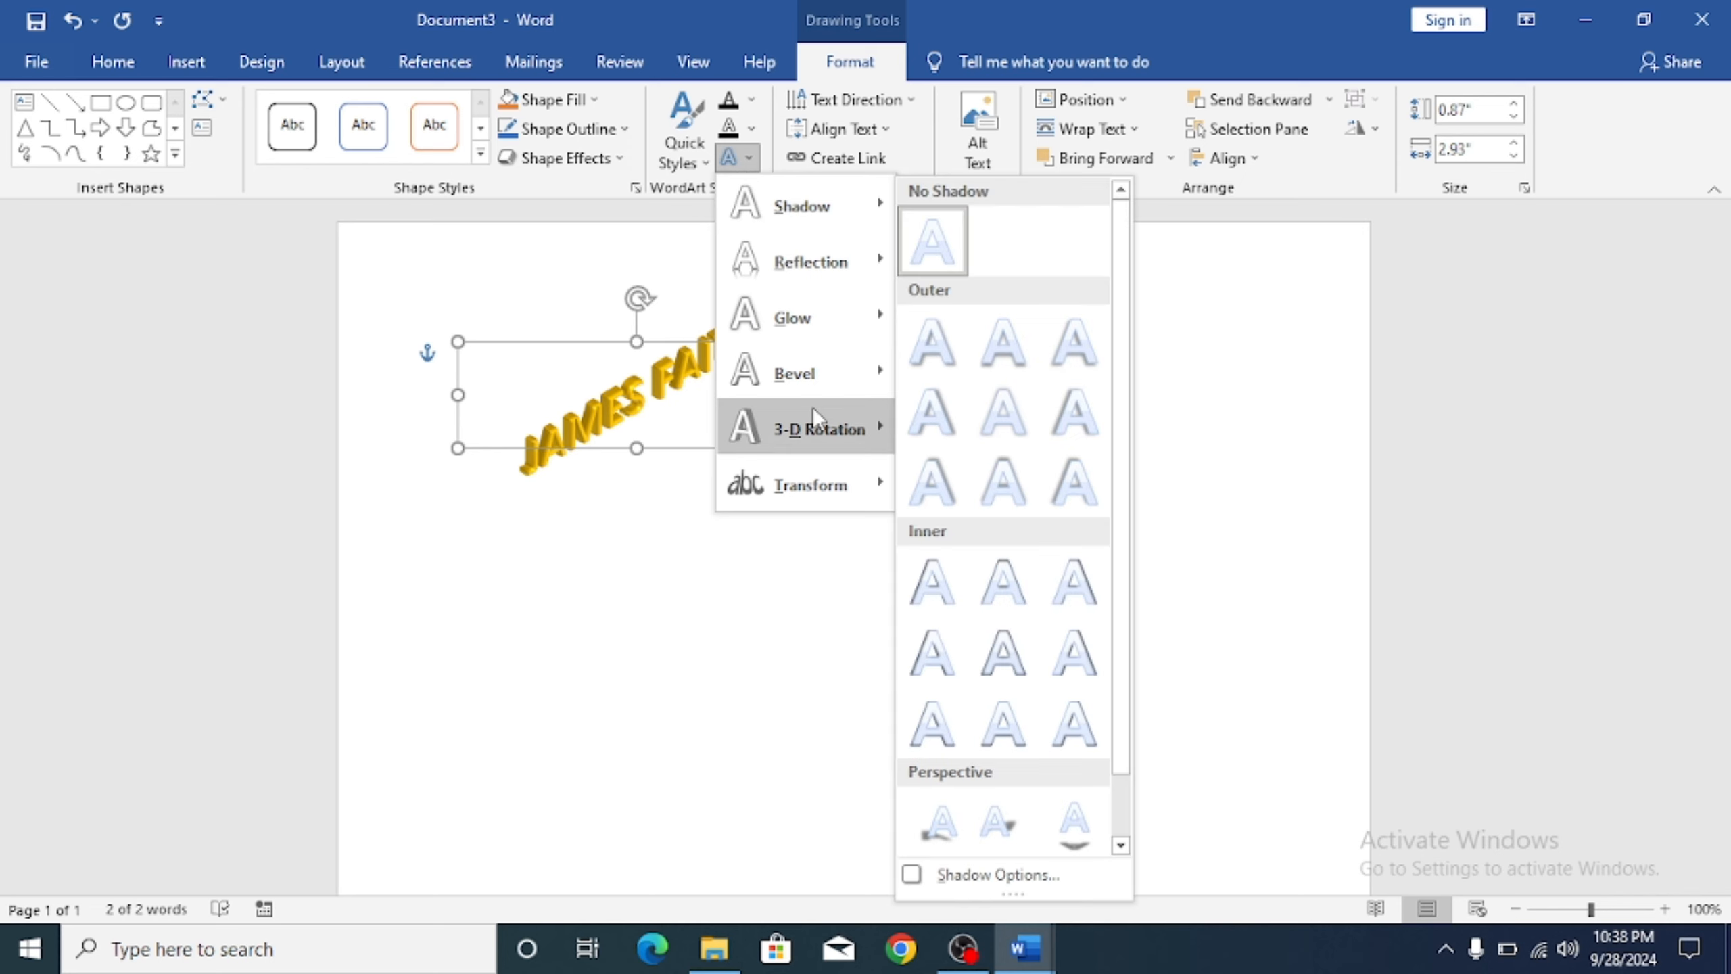
{"action": "mouse_move", "coordinate": [811, 406]}
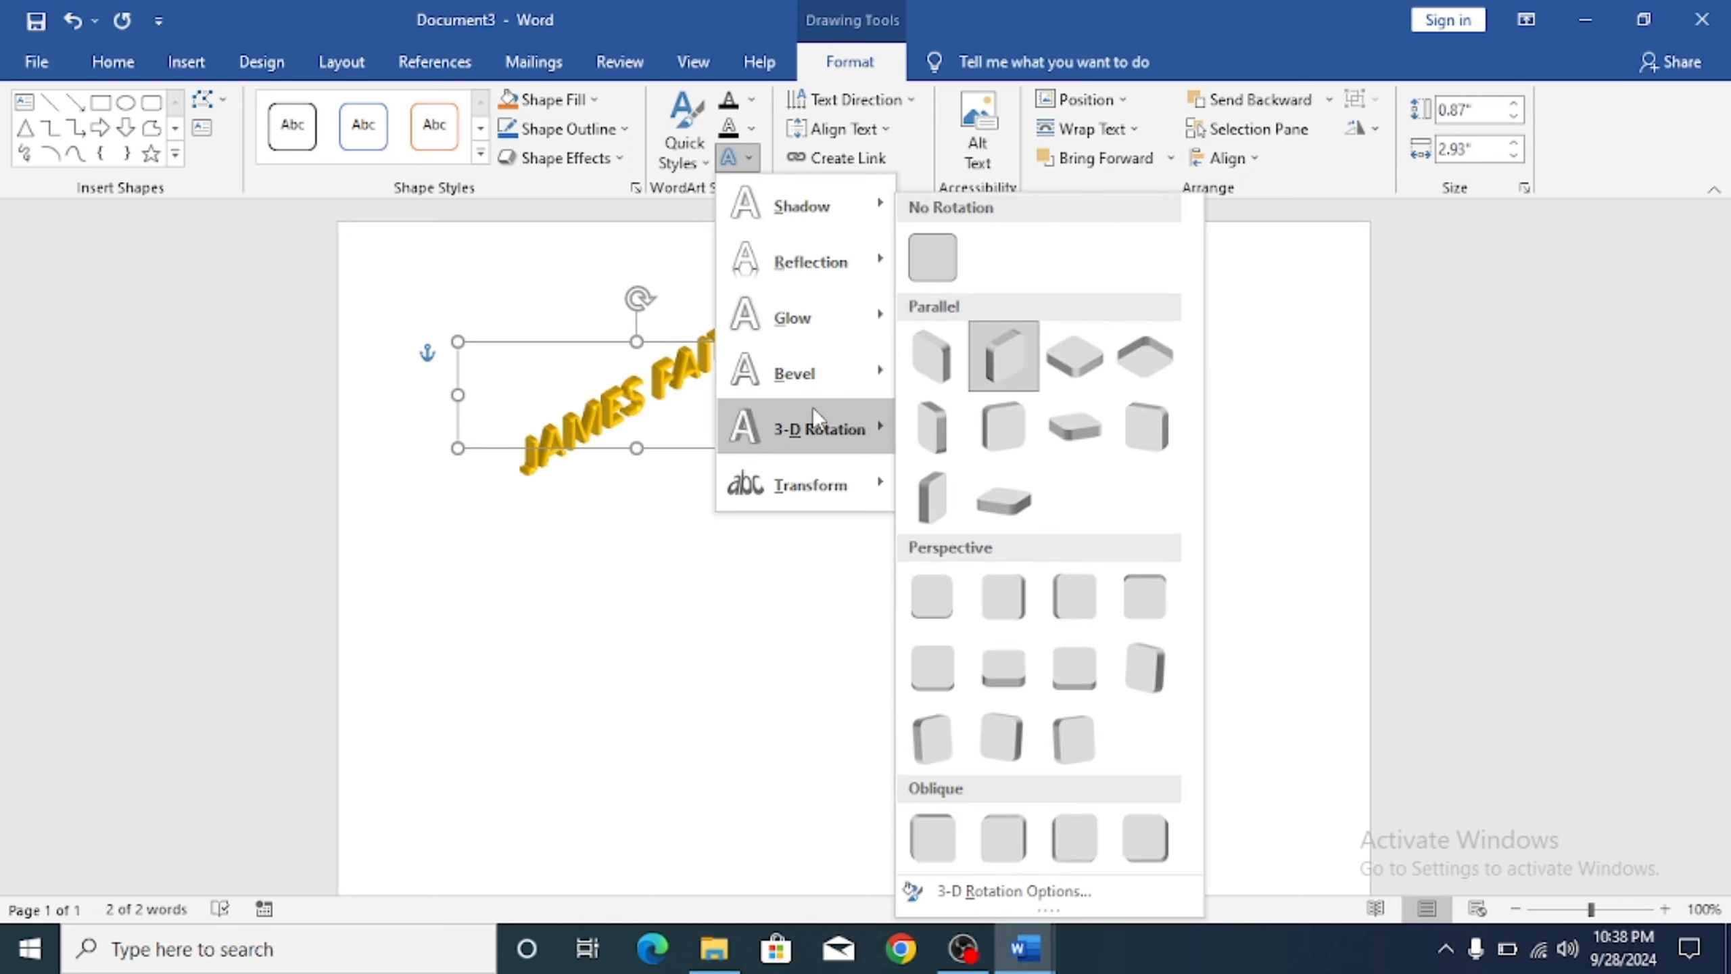
{"action": "left_click", "coordinate": [955, 257]}
{"action": "left_click", "coordinate": [966, 454]}
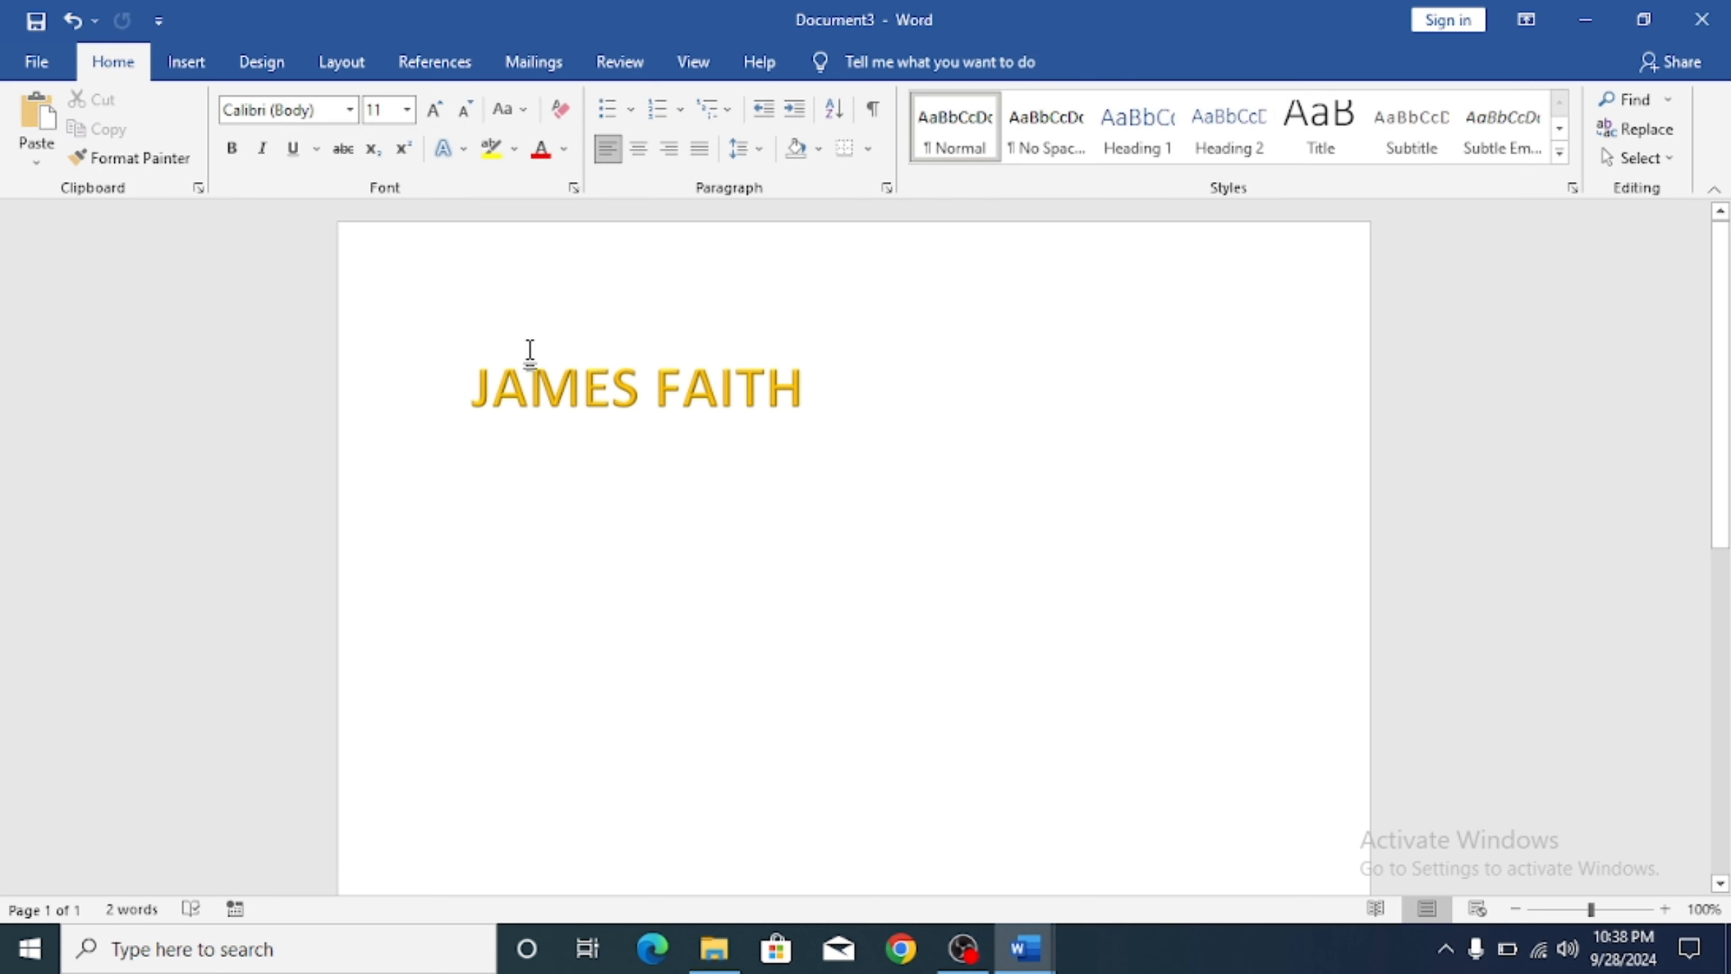
{"action": "left_click_drag", "start_coordinate": [808, 387], "coordinate": [522, 369]}
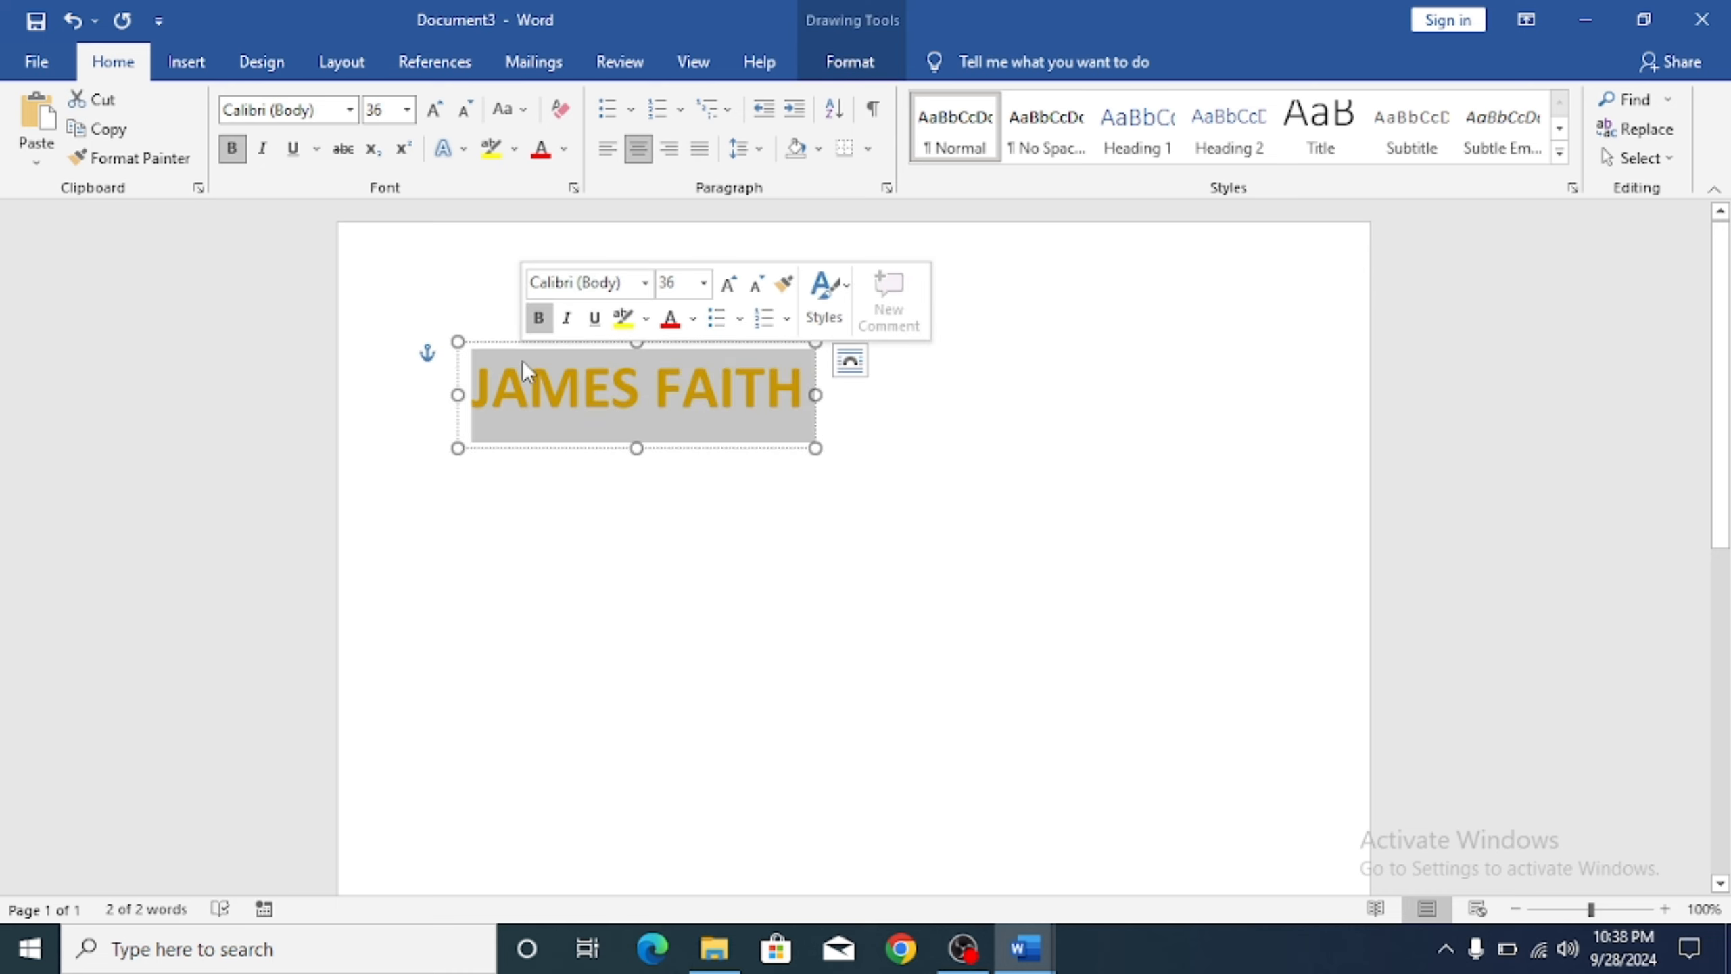
{"action": "key", "text": "Delete"}
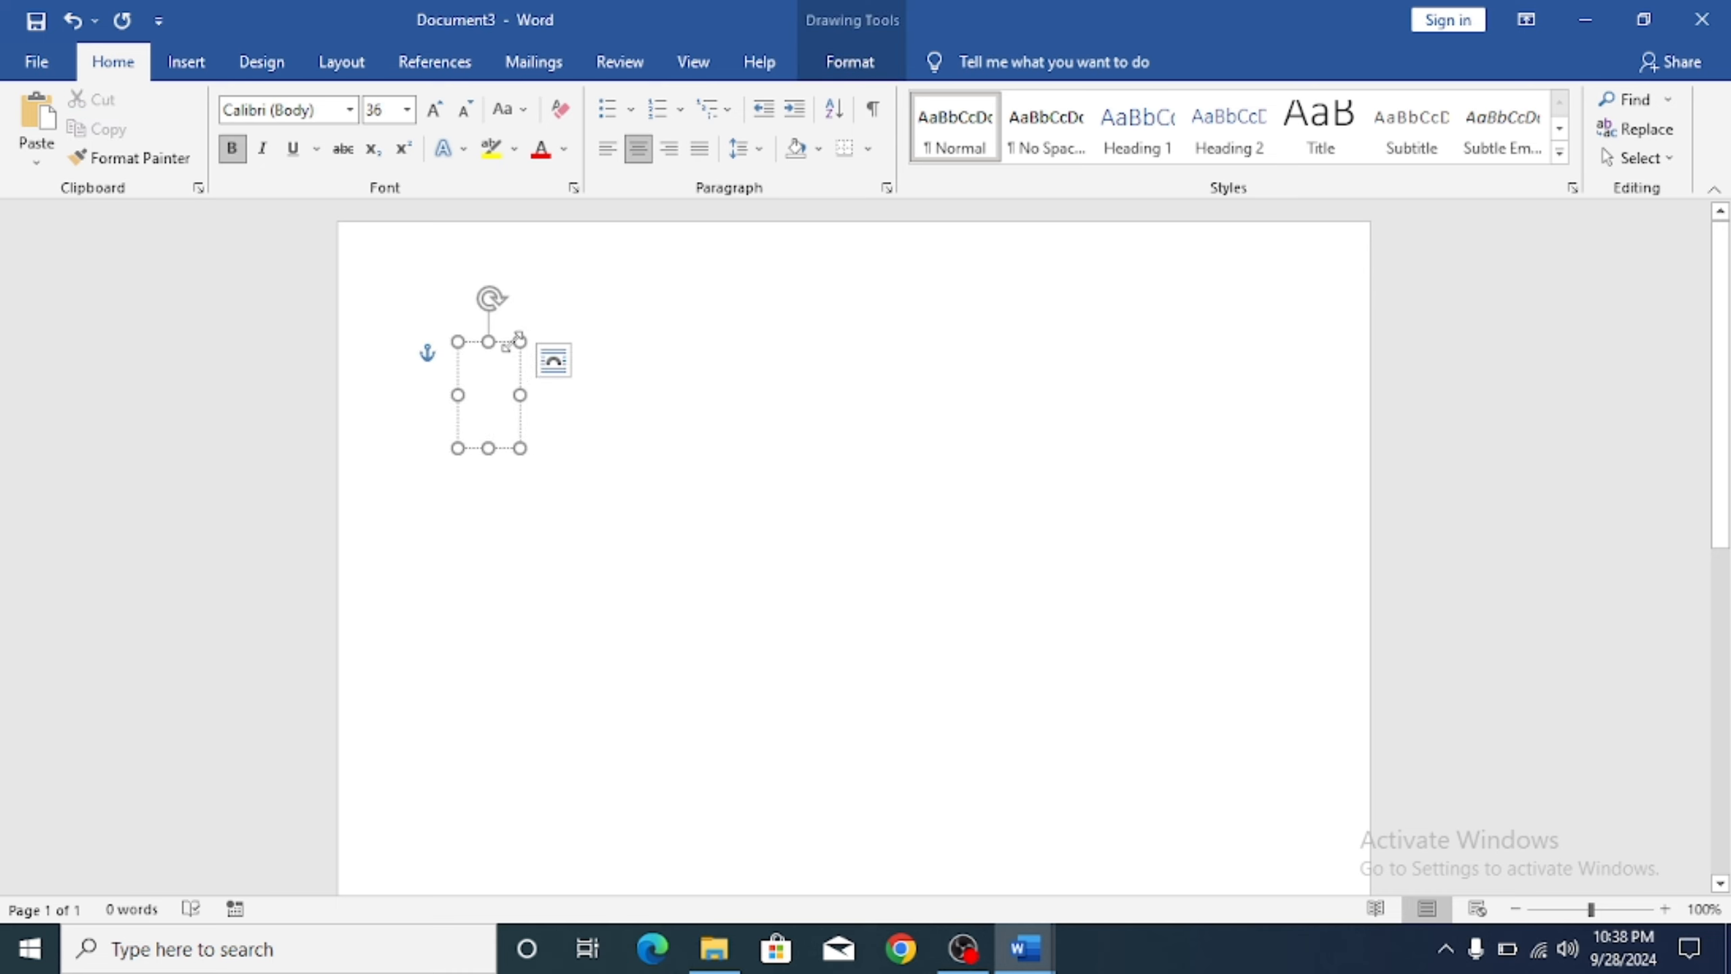
Step: Select the empty text box shape and delete it
{"action": "left_click", "coordinate": [506, 342]}
{"action": "key", "text": "Delete"}
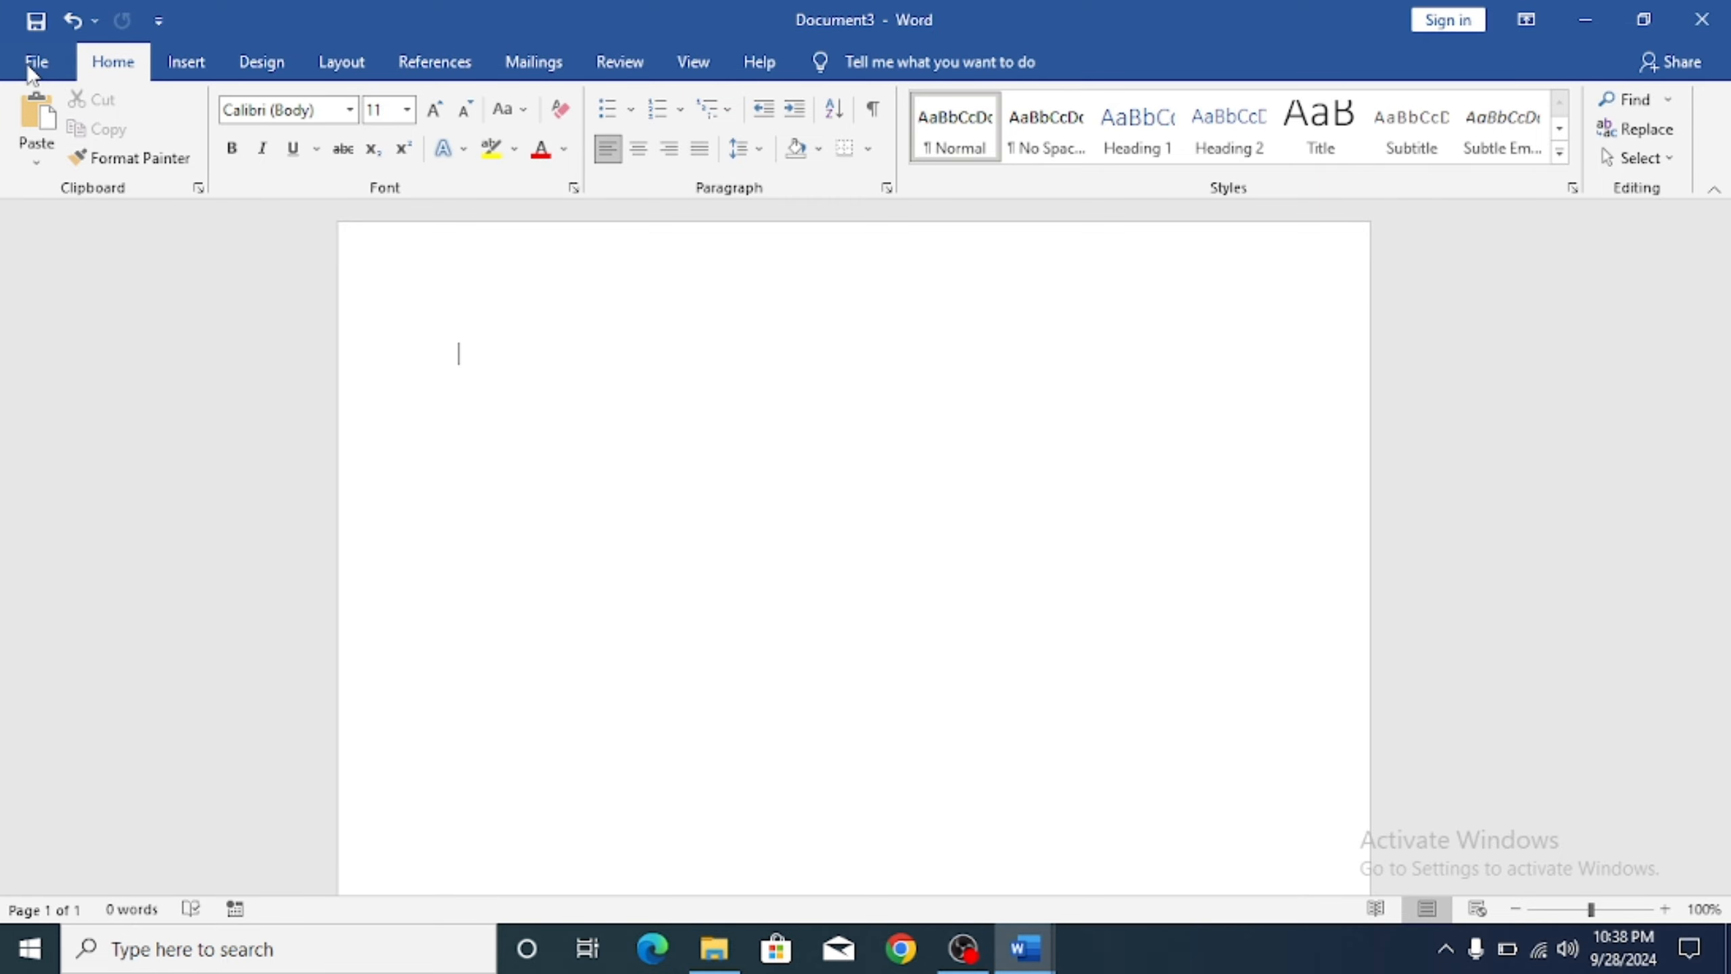
Step: Save the document as 'WORD ART' in Word 97-2003 Document format
{"action": "left_click", "coordinate": [30, 71]}
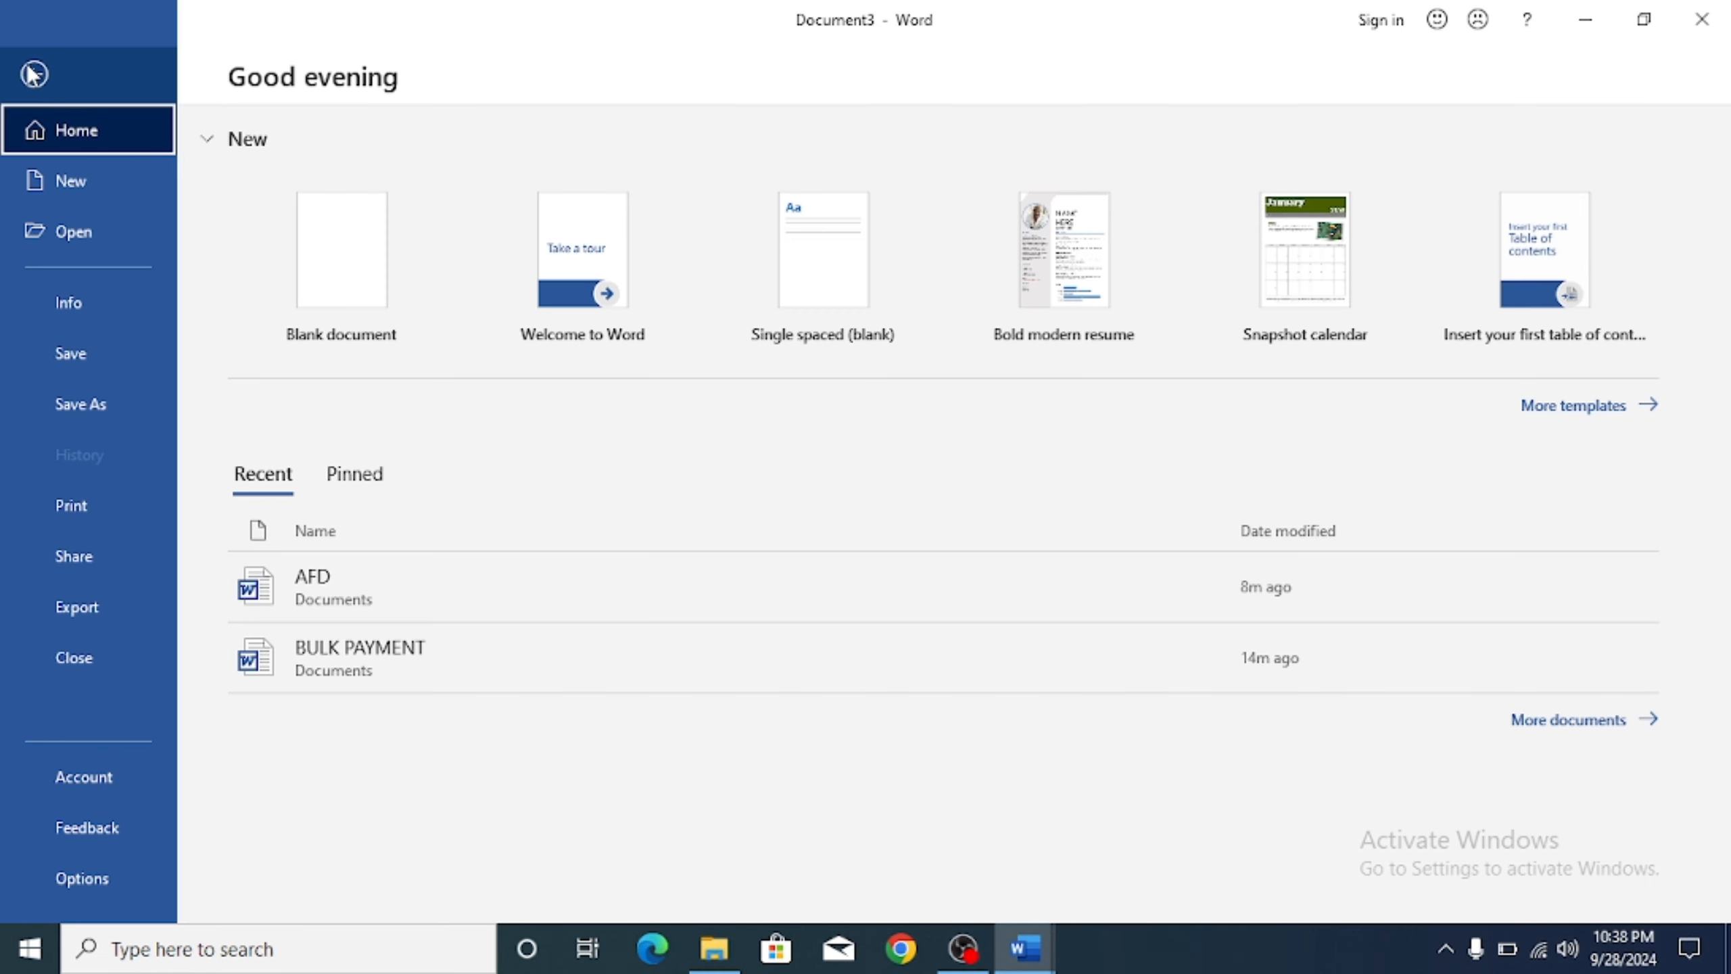
{"action": "left_click", "coordinate": [132, 414]}
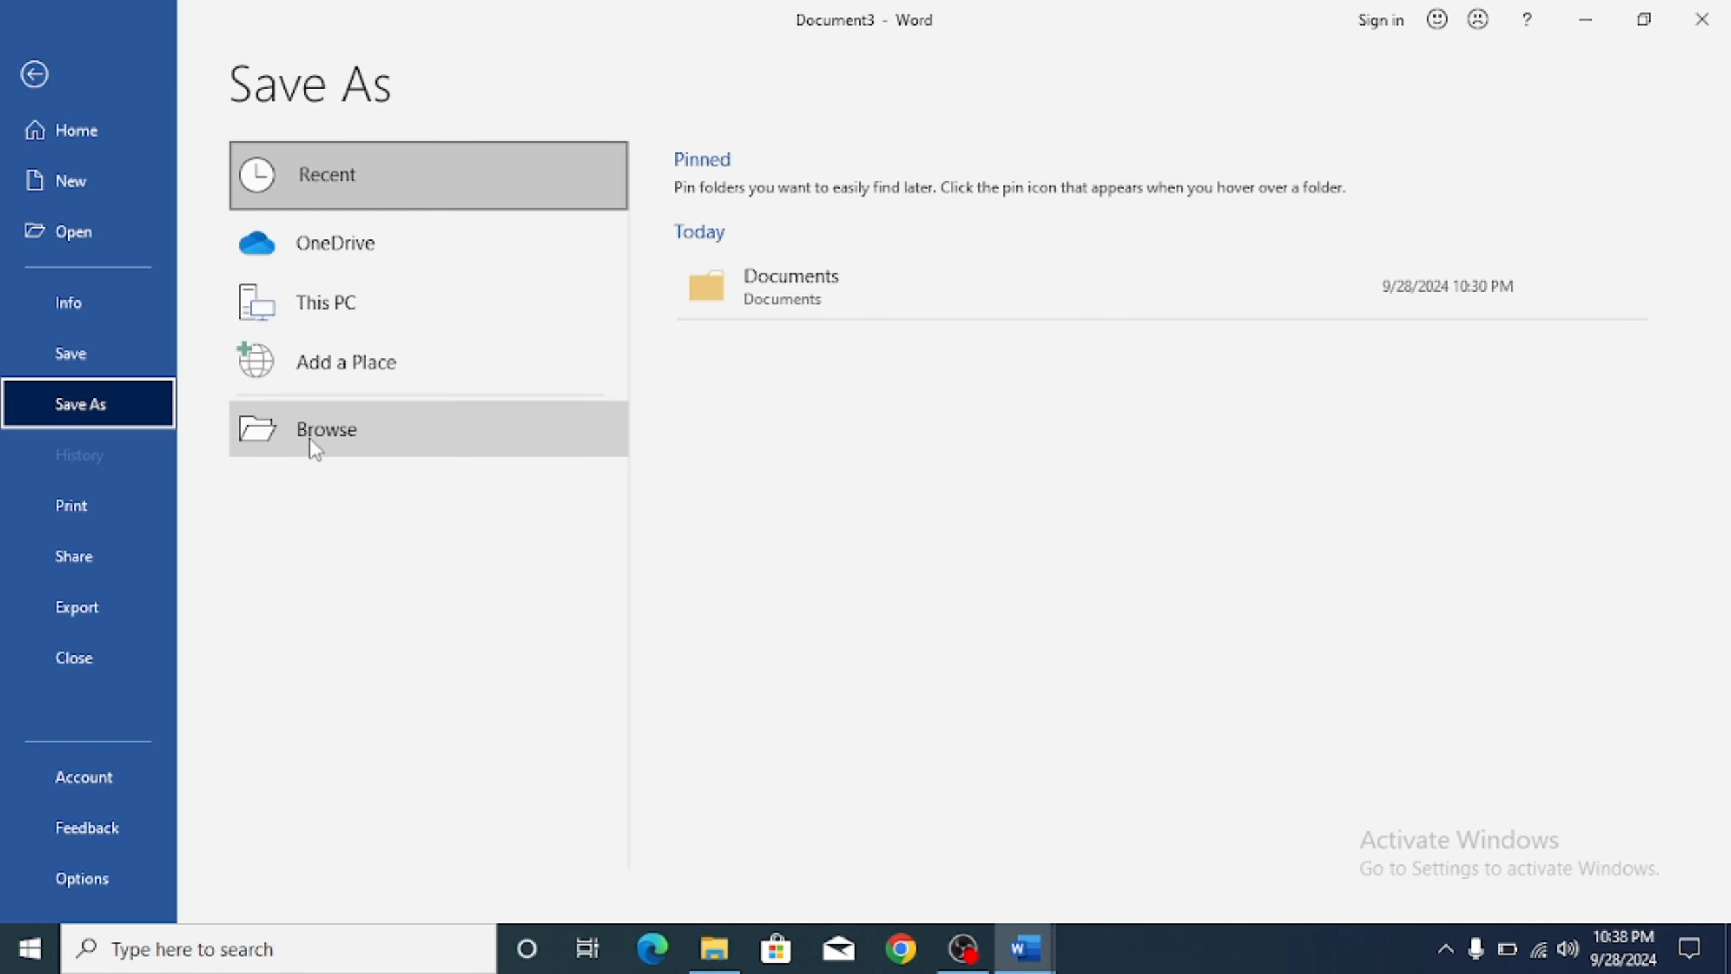
{"action": "left_click", "coordinate": [385, 418]}
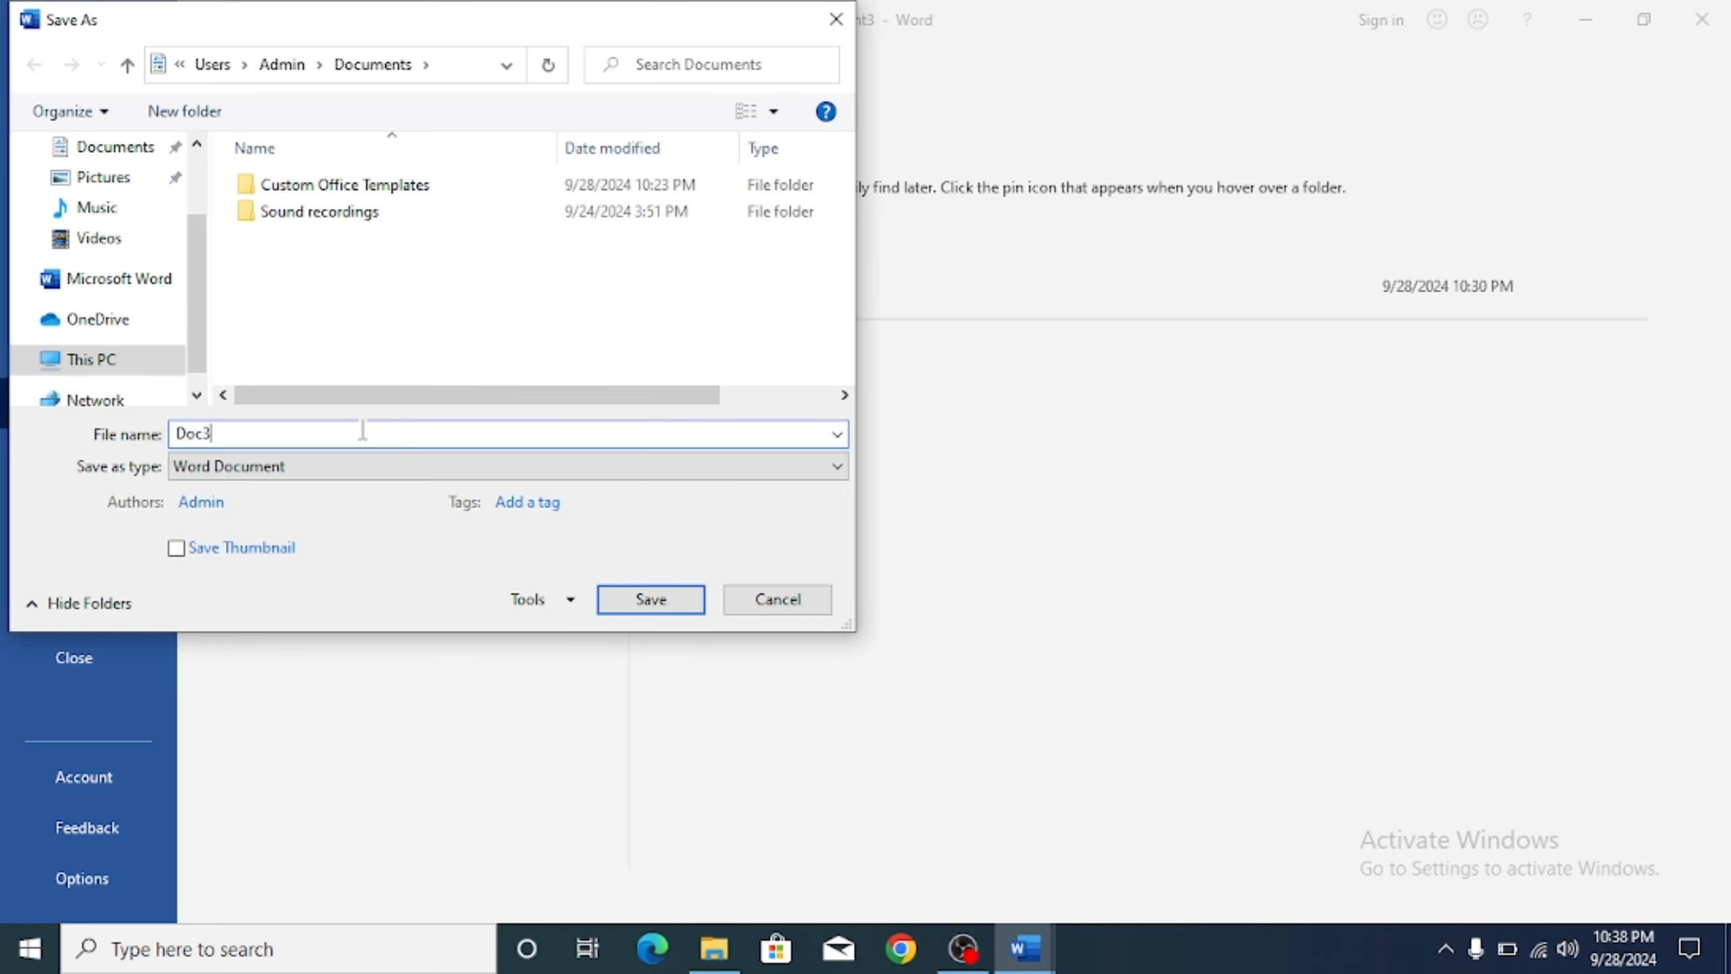
{"action": "type", "text": "WORD ART"}
{"action": "left_click", "coordinate": [510, 470]}
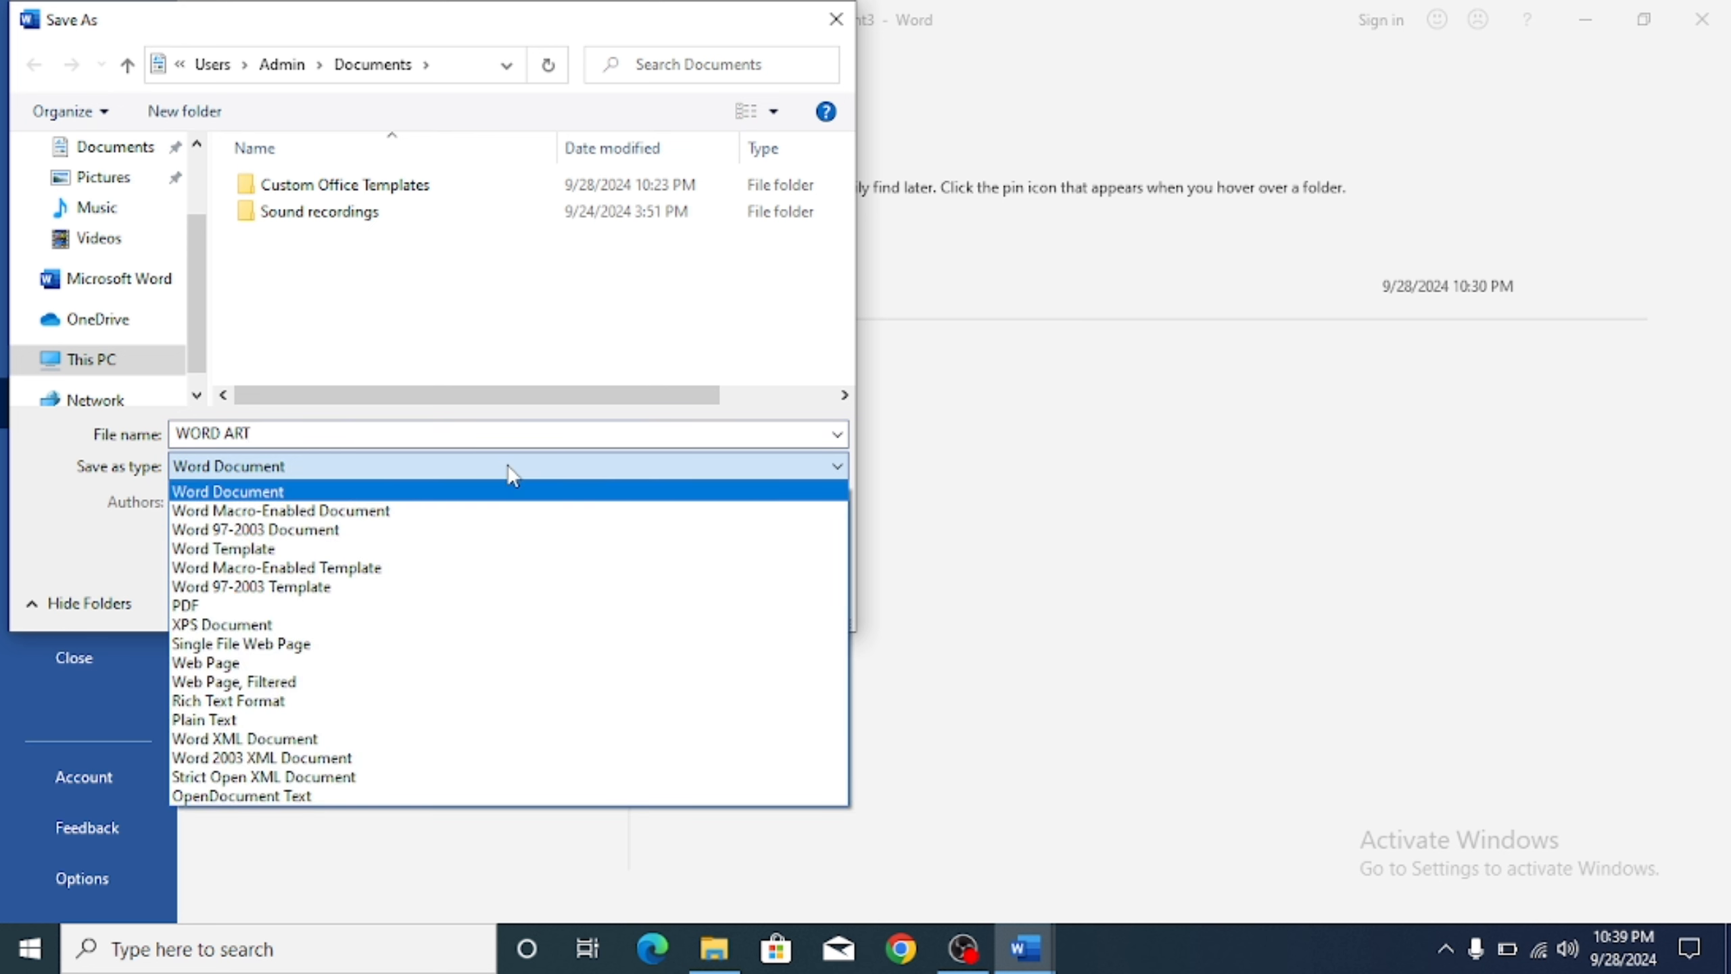
{"action": "left_click", "coordinate": [416, 531]}
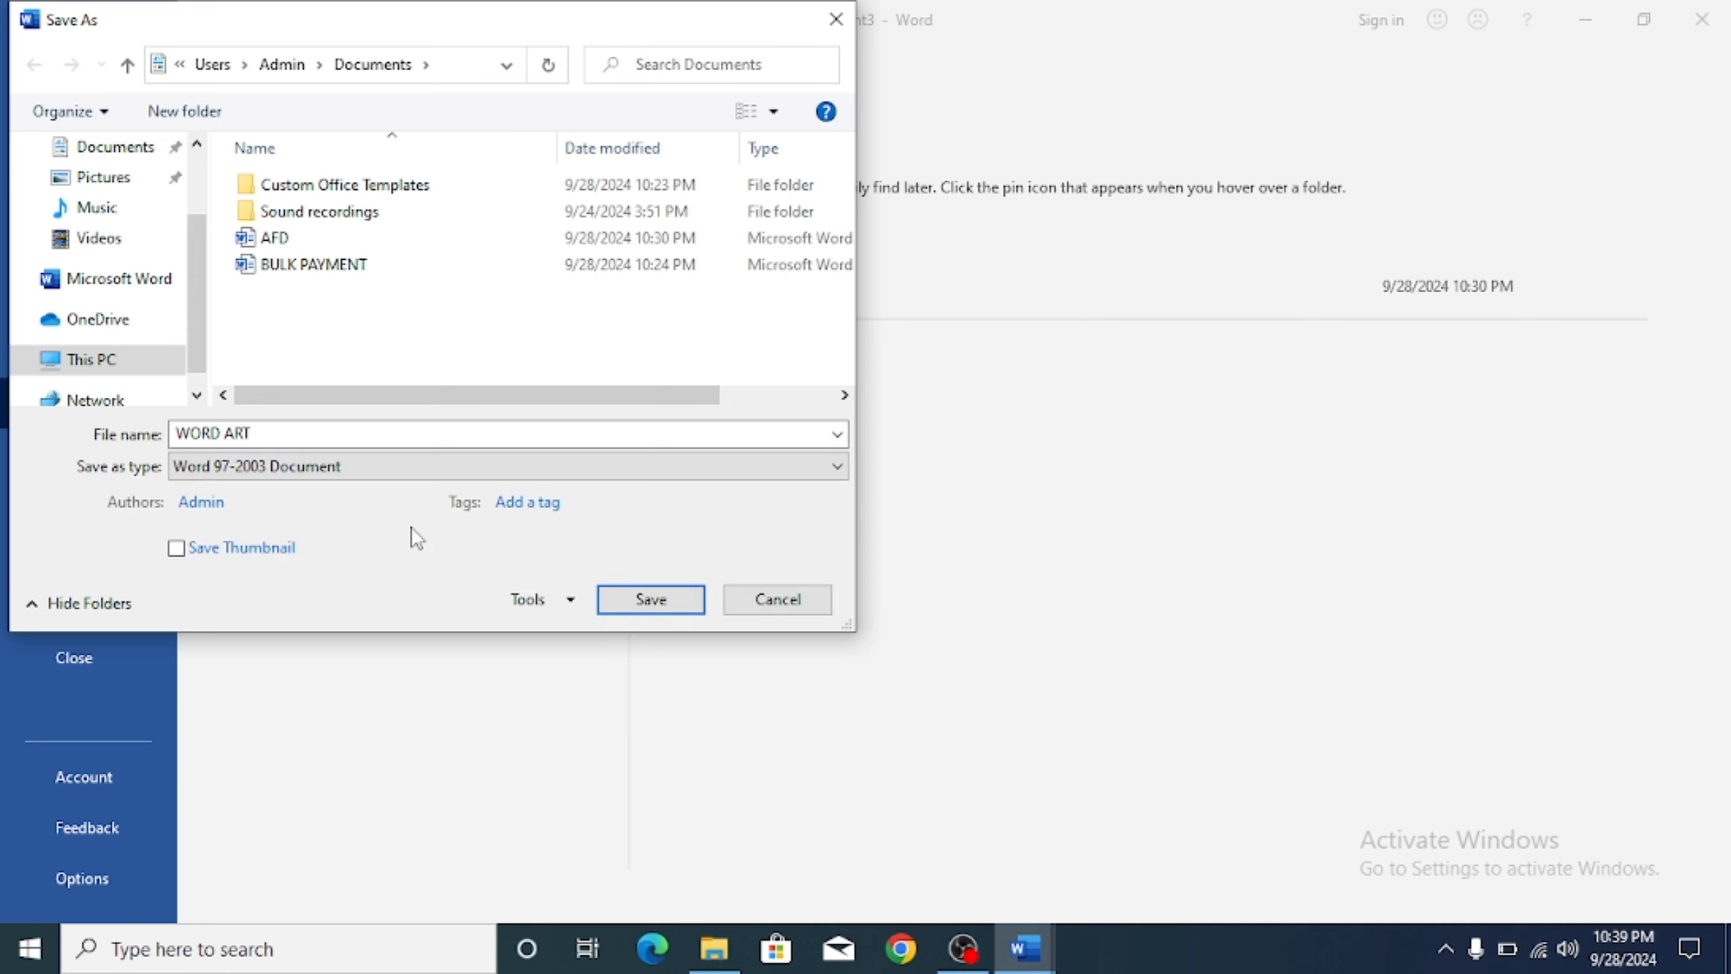
{"action": "left_click", "coordinate": [637, 604]}
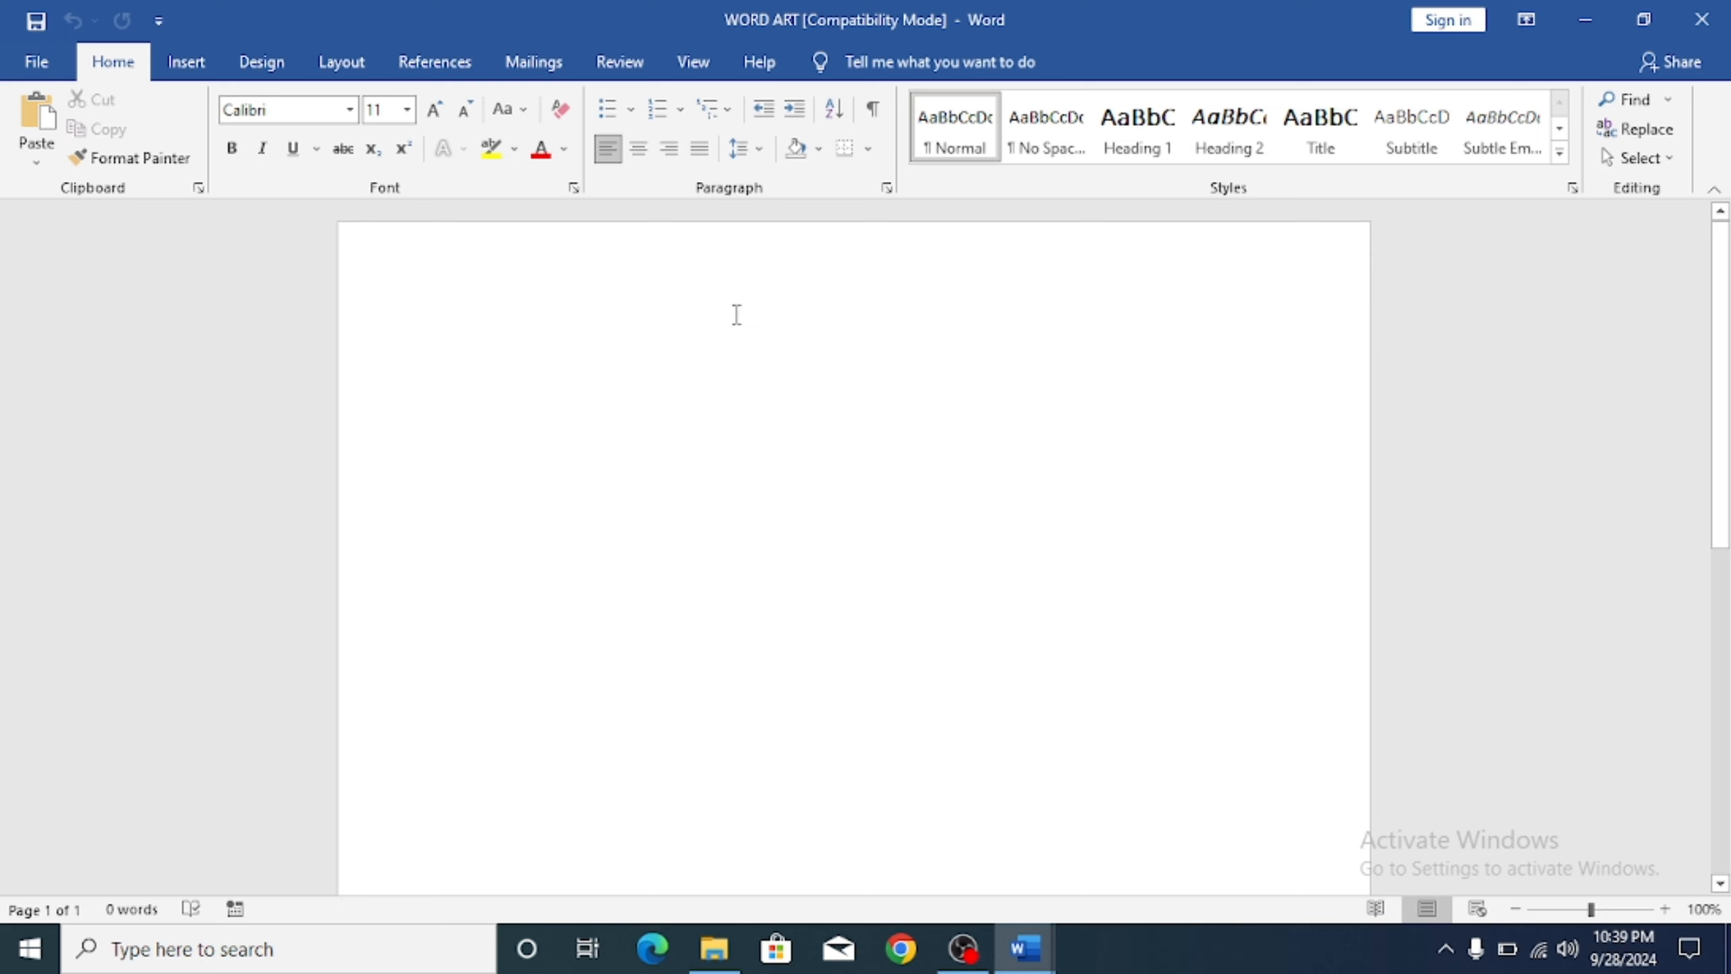
Step: Choose classic WordArt style 5, the plain black arched style, from the Insert gallery
{"action": "left_click", "coordinate": [209, 60]}
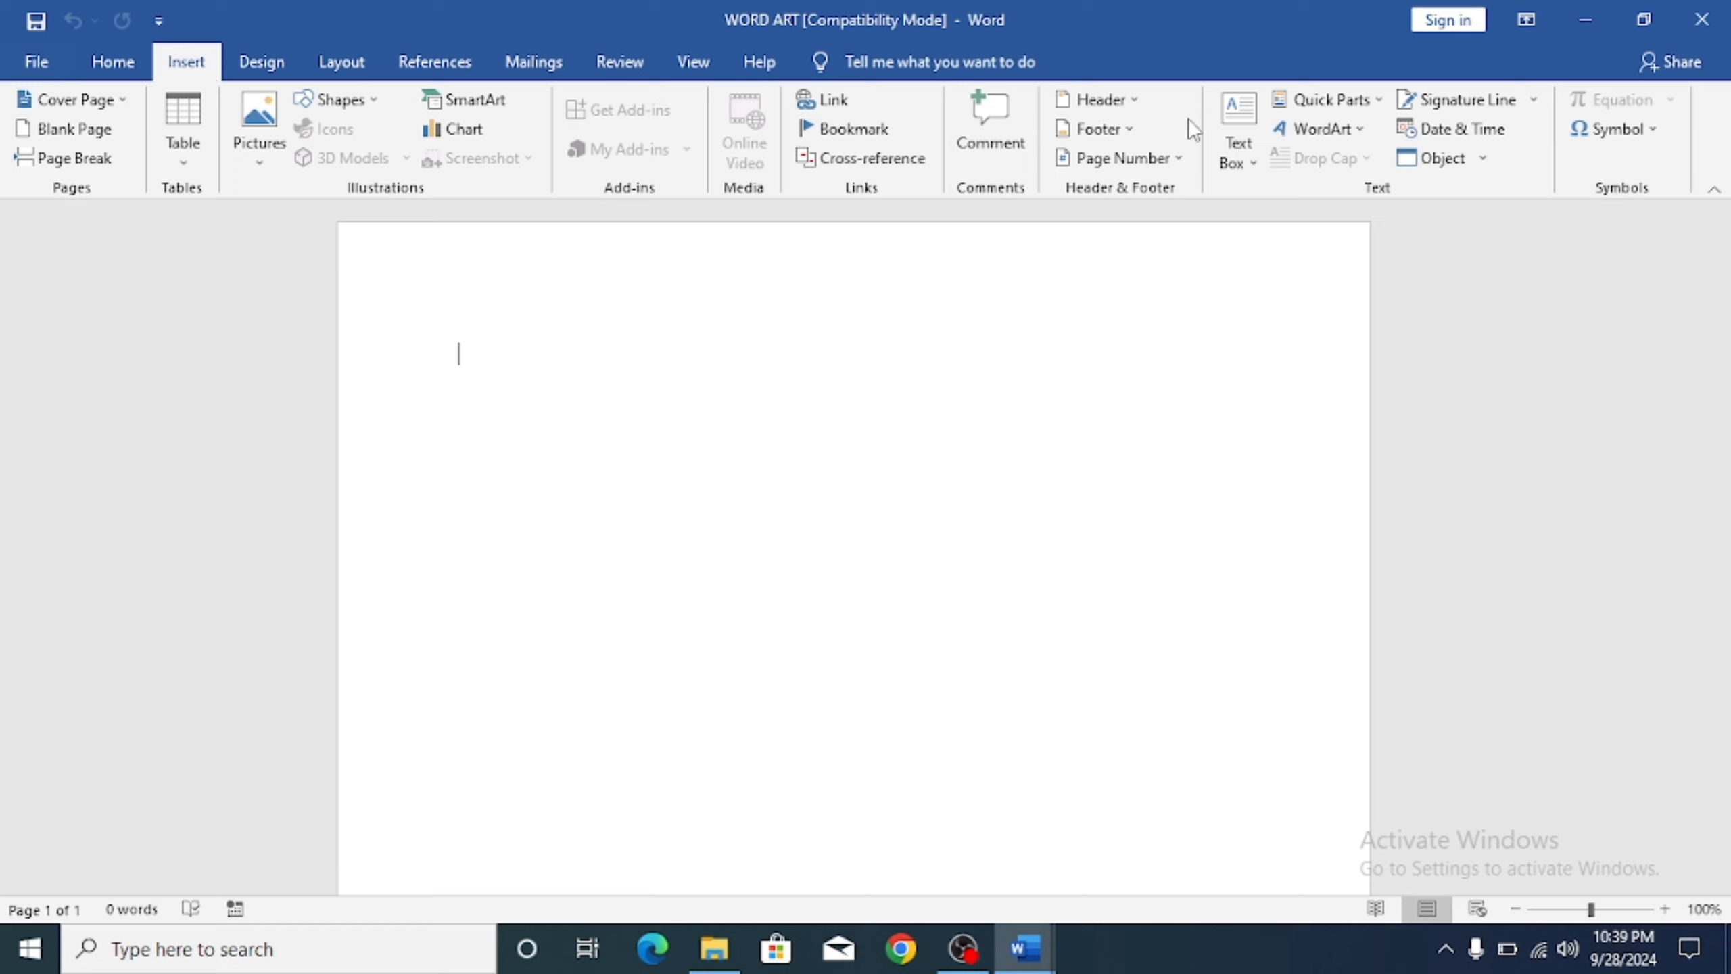
{"action": "left_click", "coordinate": [1370, 130]}
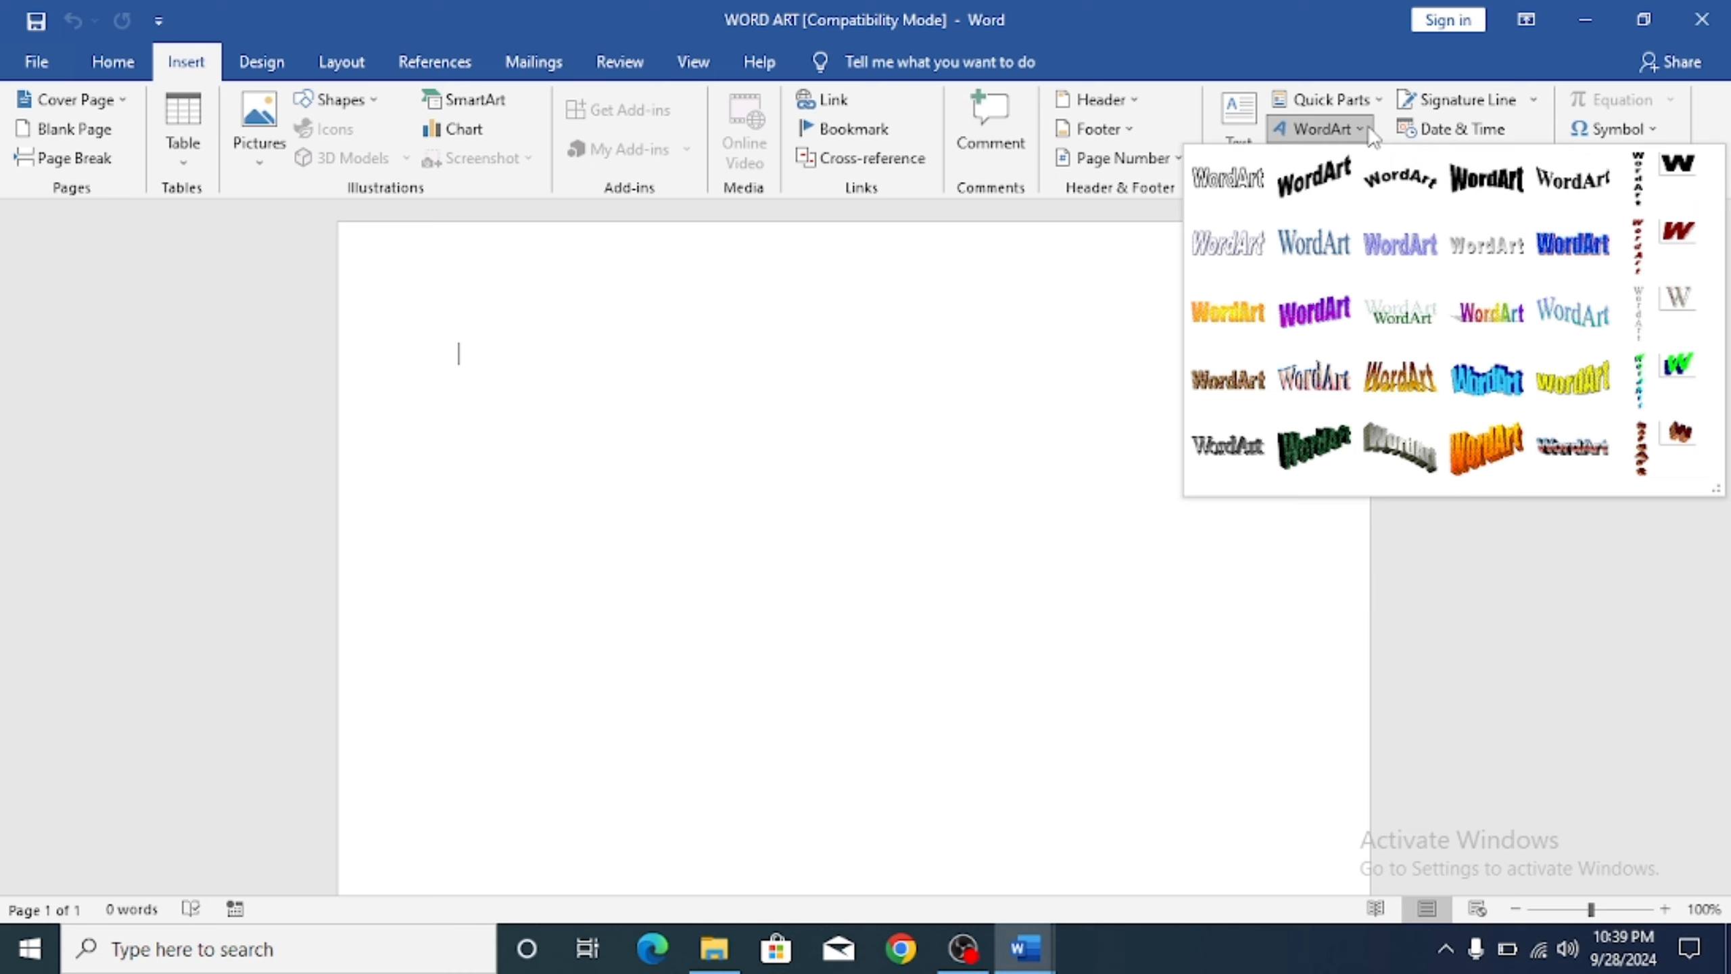
{"action": "left_click", "coordinate": [1585, 182]}
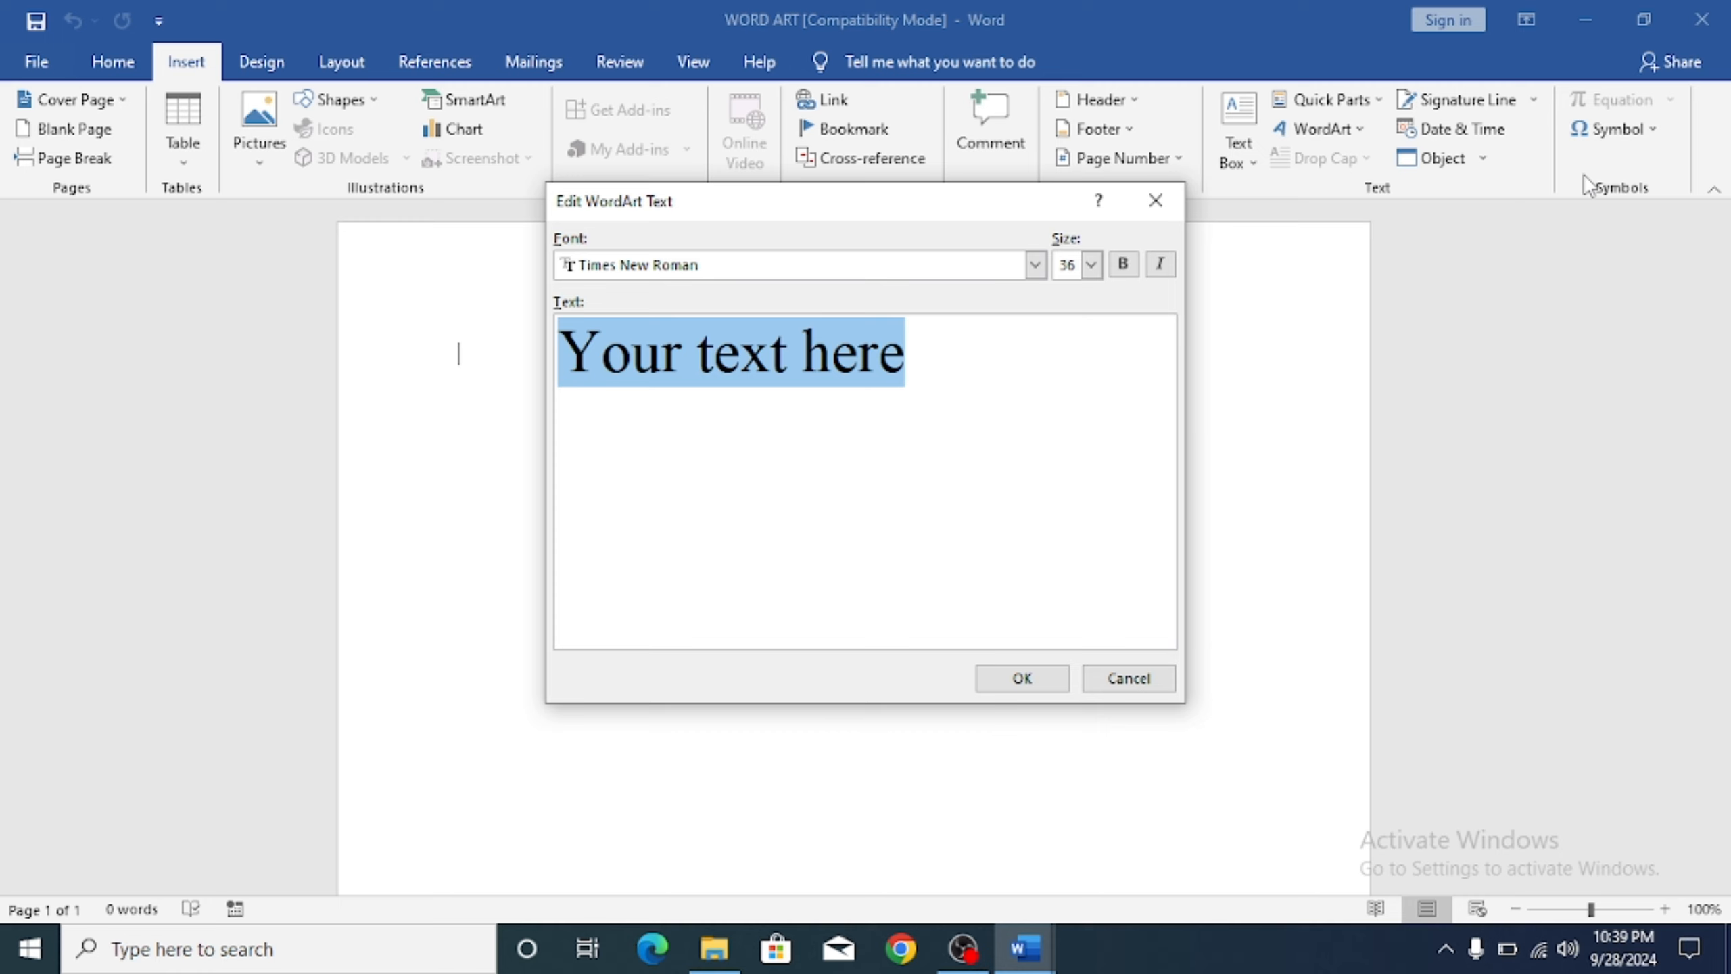
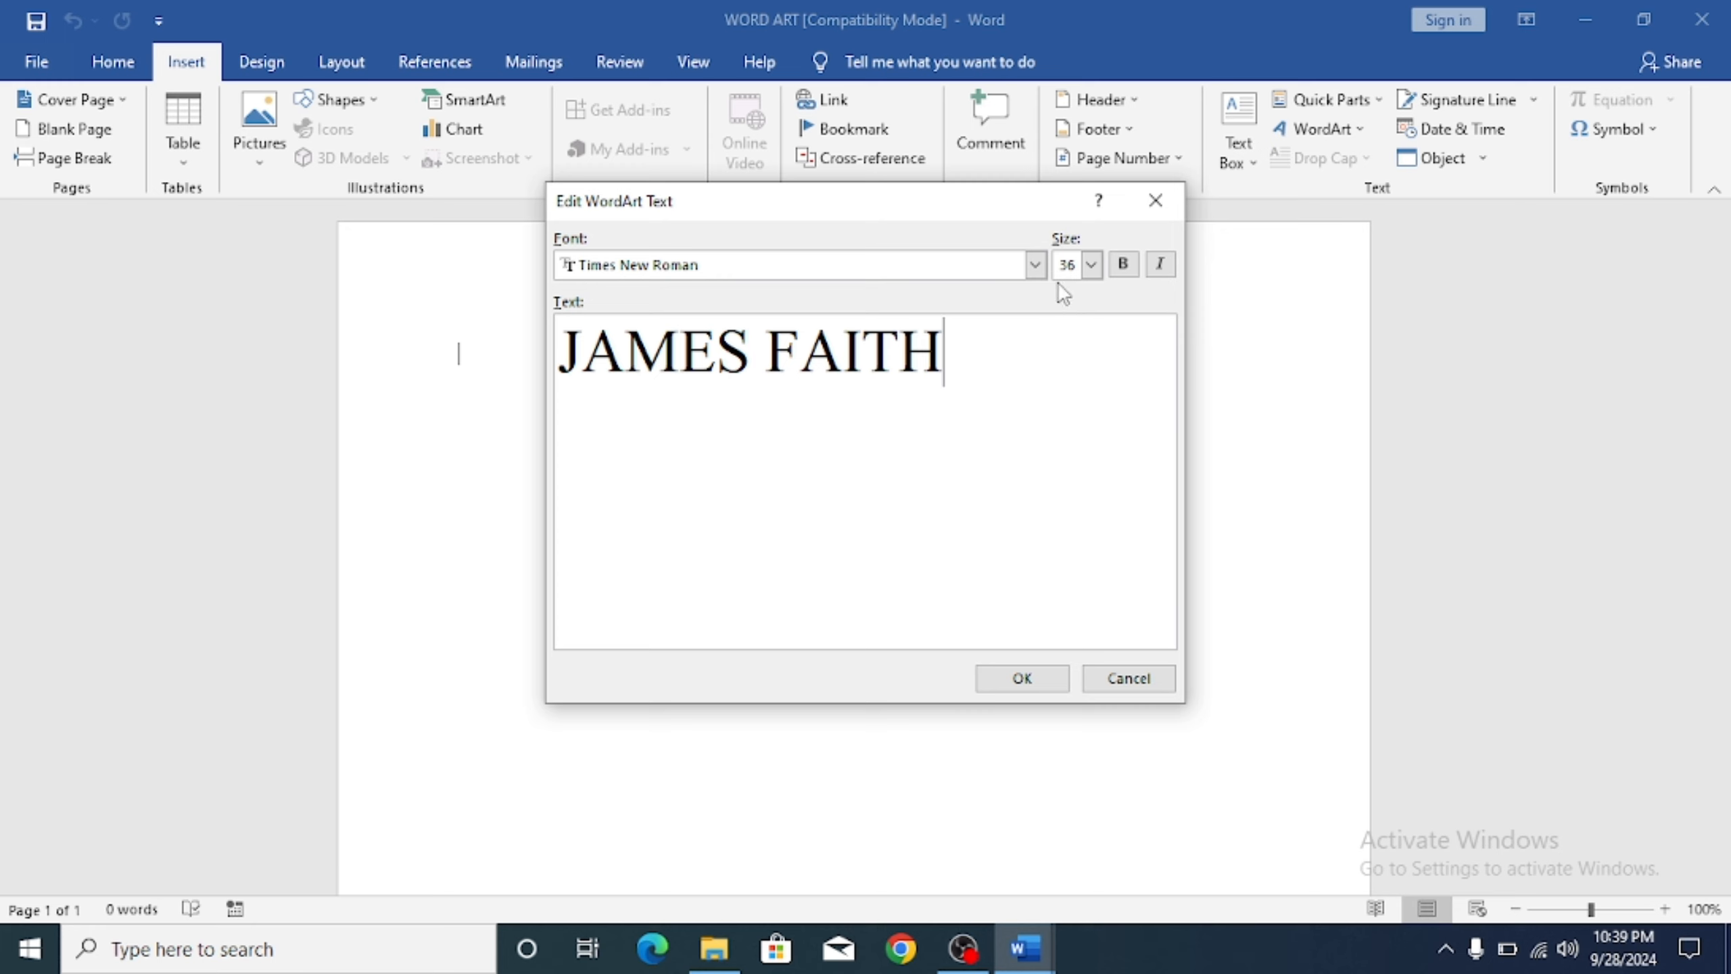
Step: Enter the full name as bold Times New Roman 40 and place the WordArt
{"action": "left_click", "coordinate": [1043, 267]}
{"action": "left_click", "coordinate": [1036, 265]}
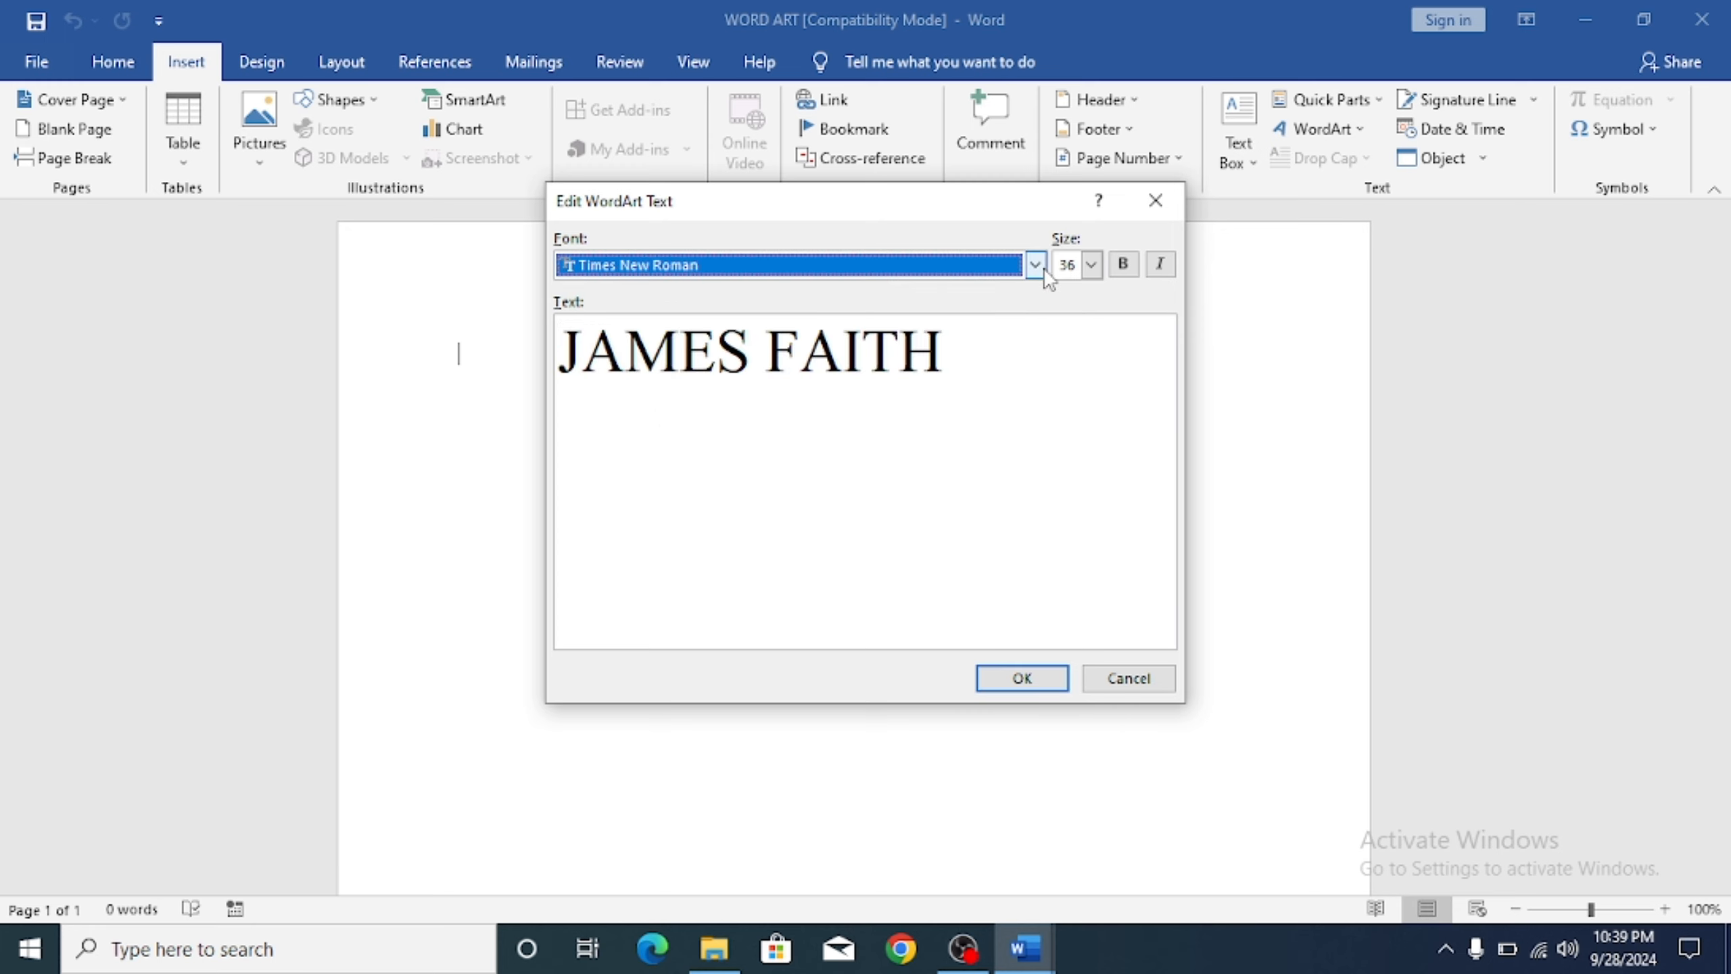
{"action": "left_click", "coordinate": [1091, 265]}
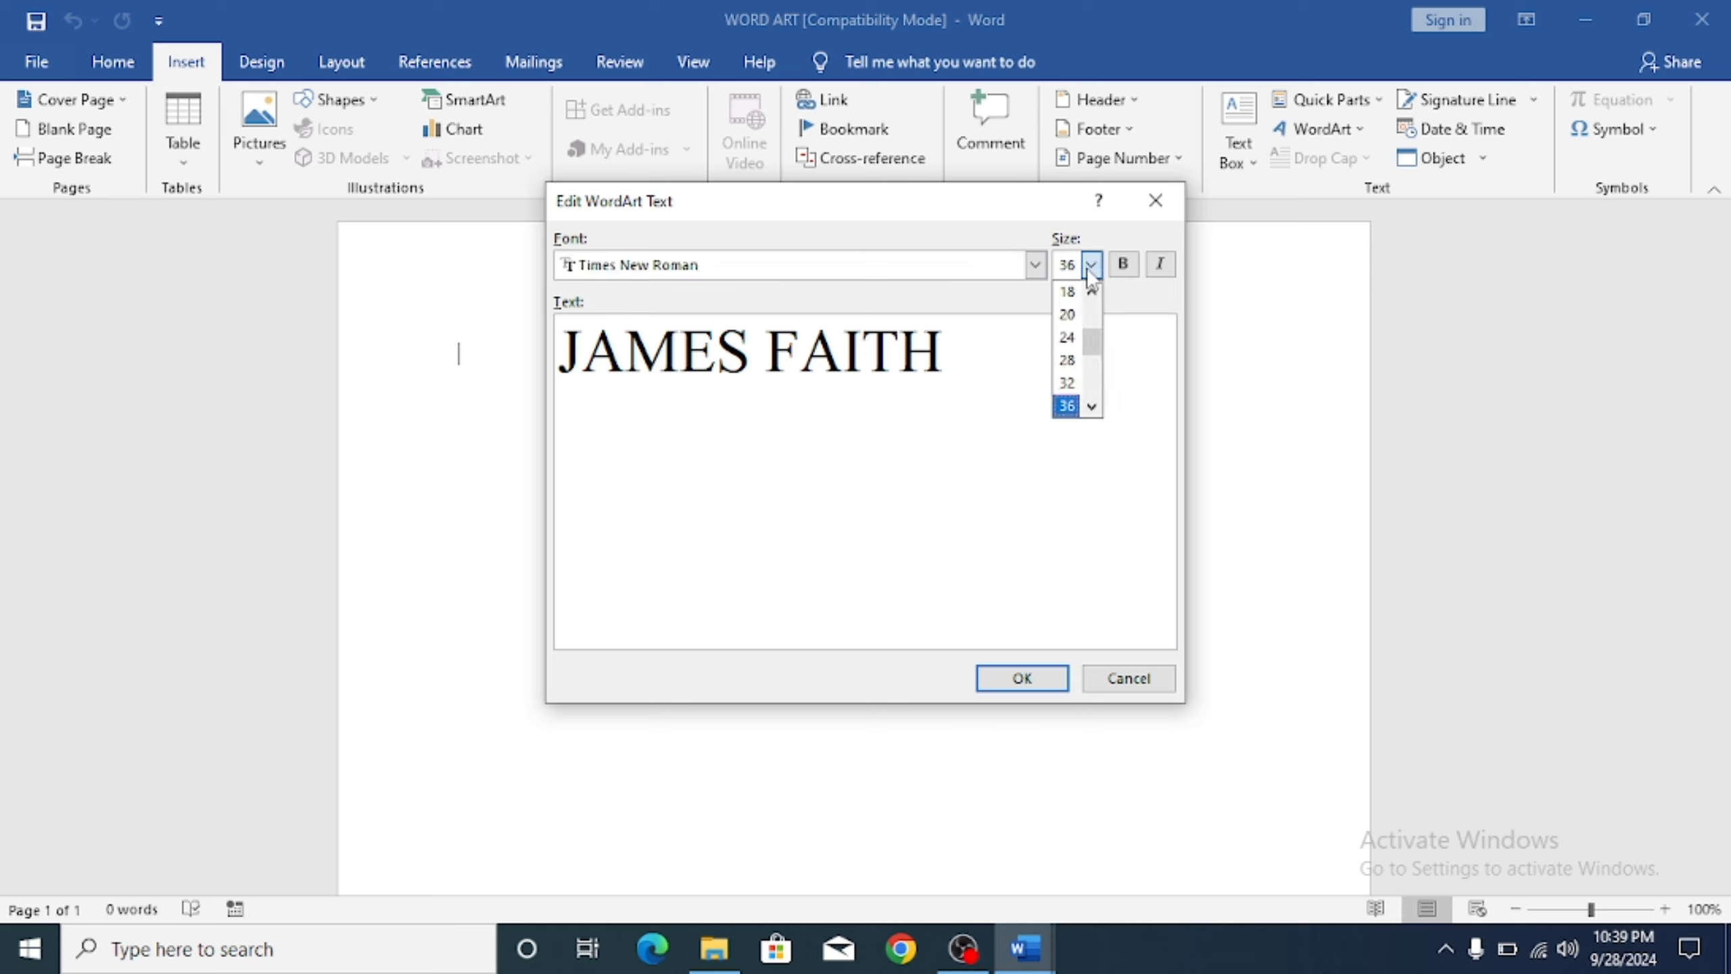
{"action": "scroll", "coordinate": [1091, 355], "scroll_direction": "down", "scroll_amount": 1}
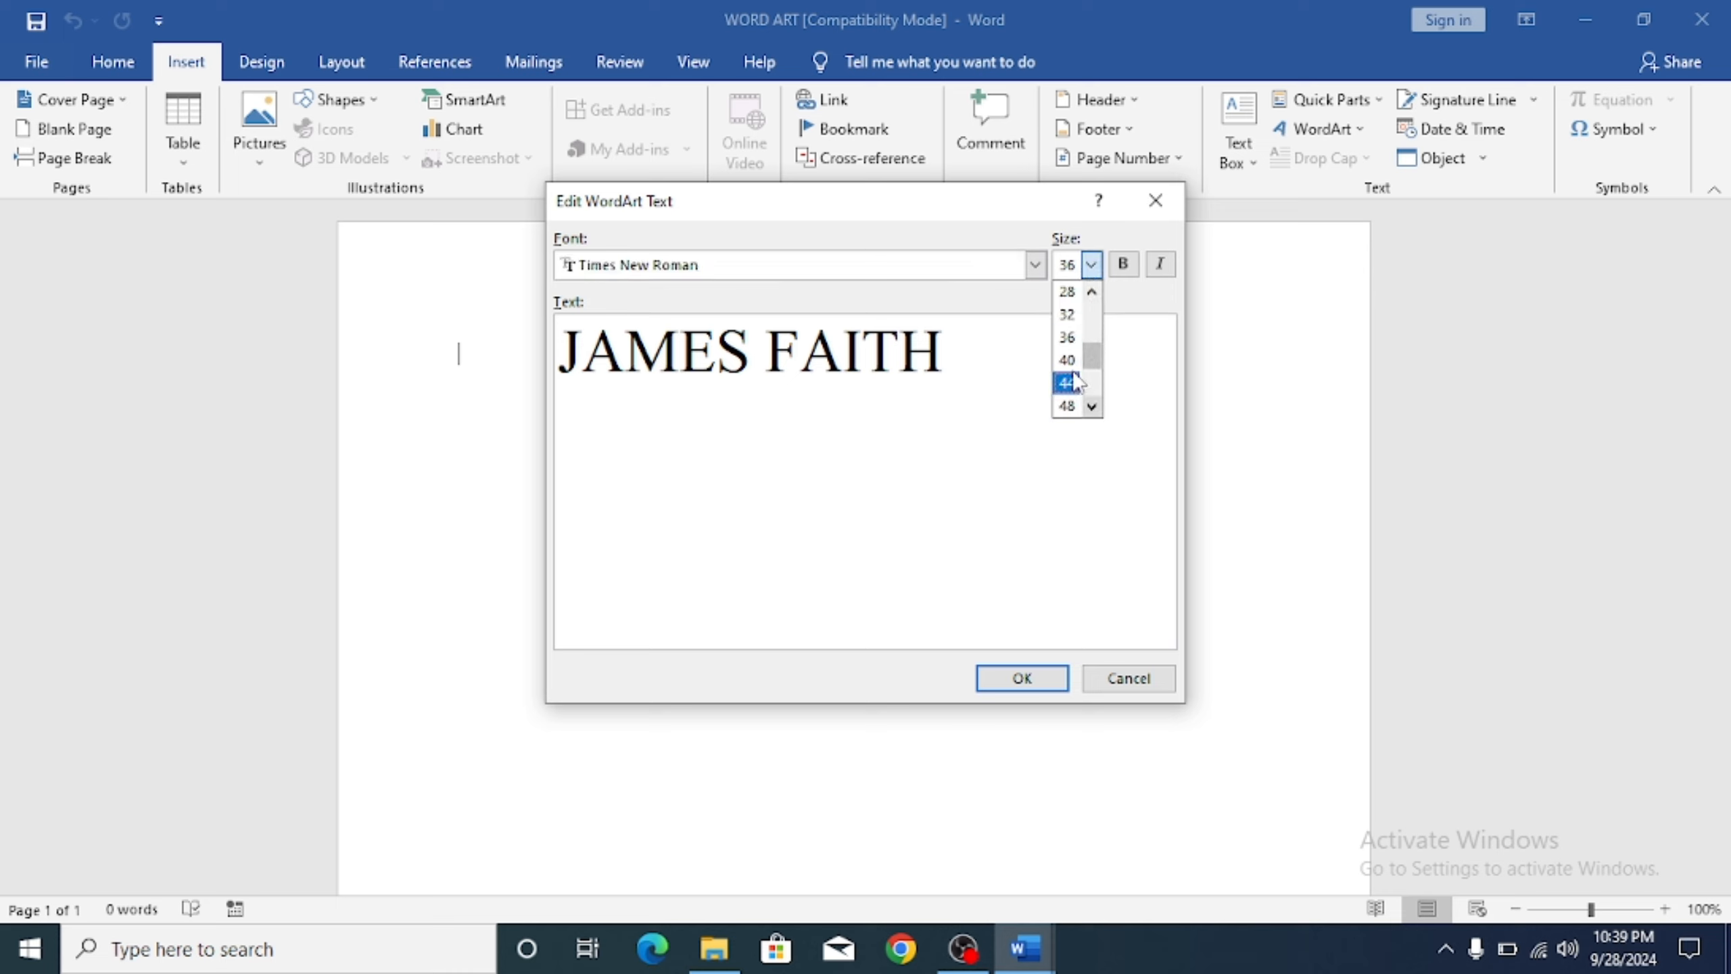
{"action": "left_click", "coordinate": [1067, 360]}
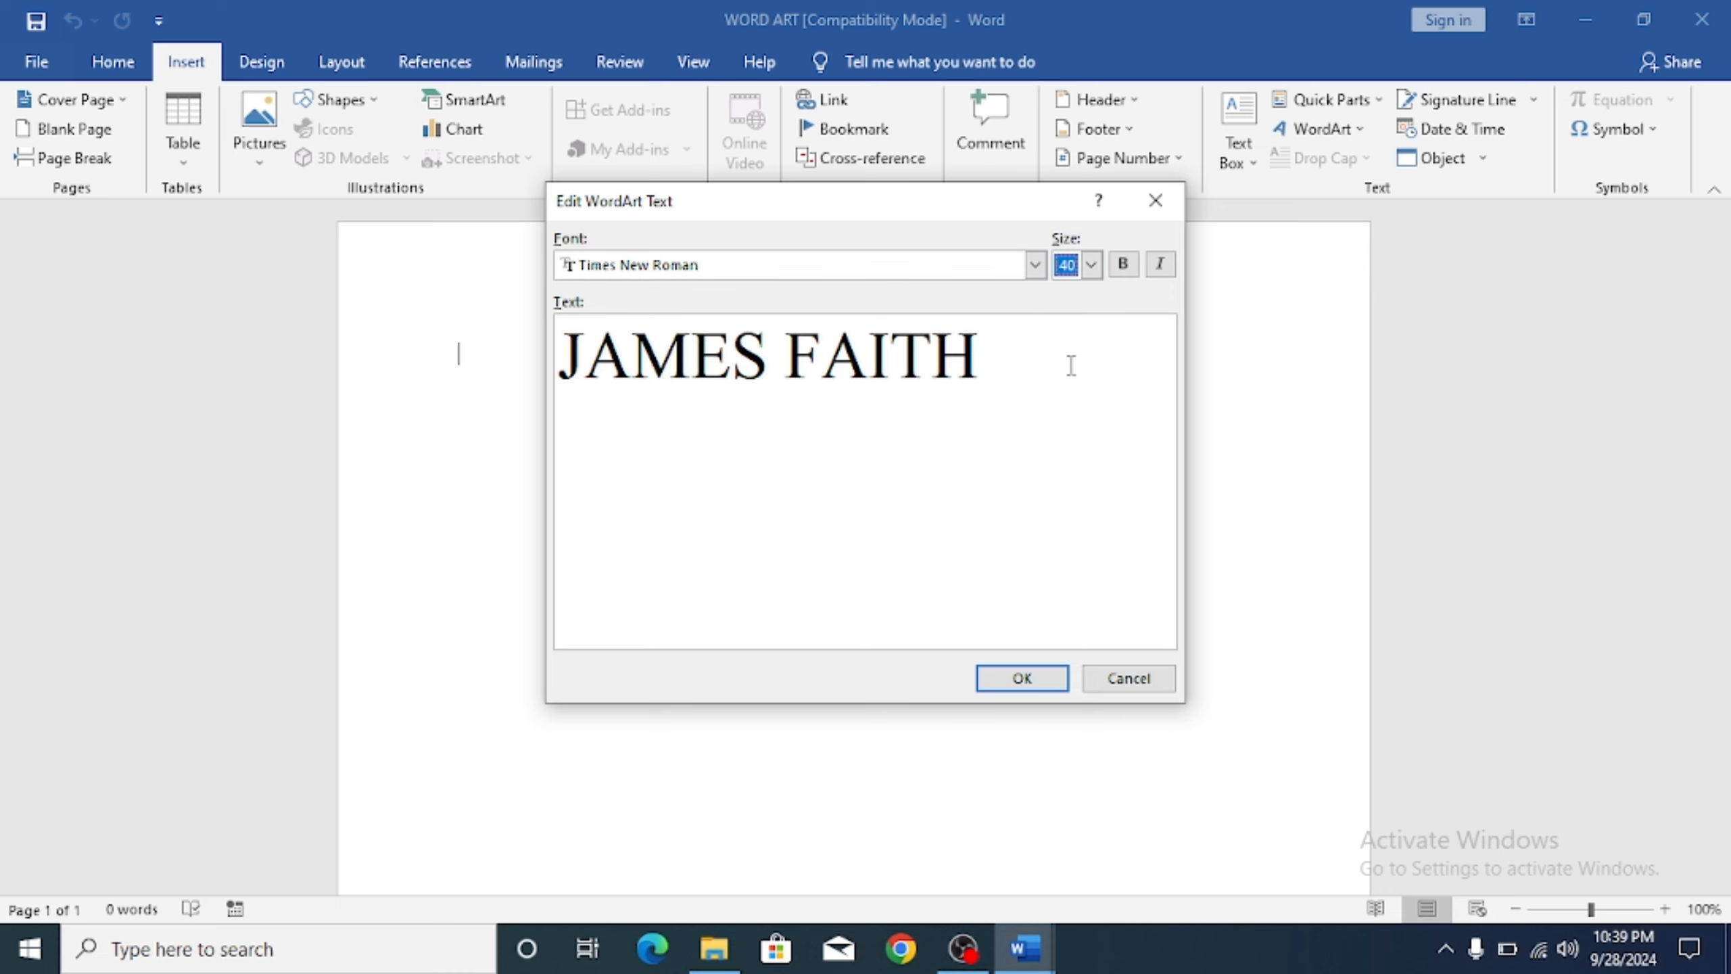
{"action": "left_click", "coordinate": [1122, 271]}
{"action": "left_click", "coordinate": [1159, 267]}
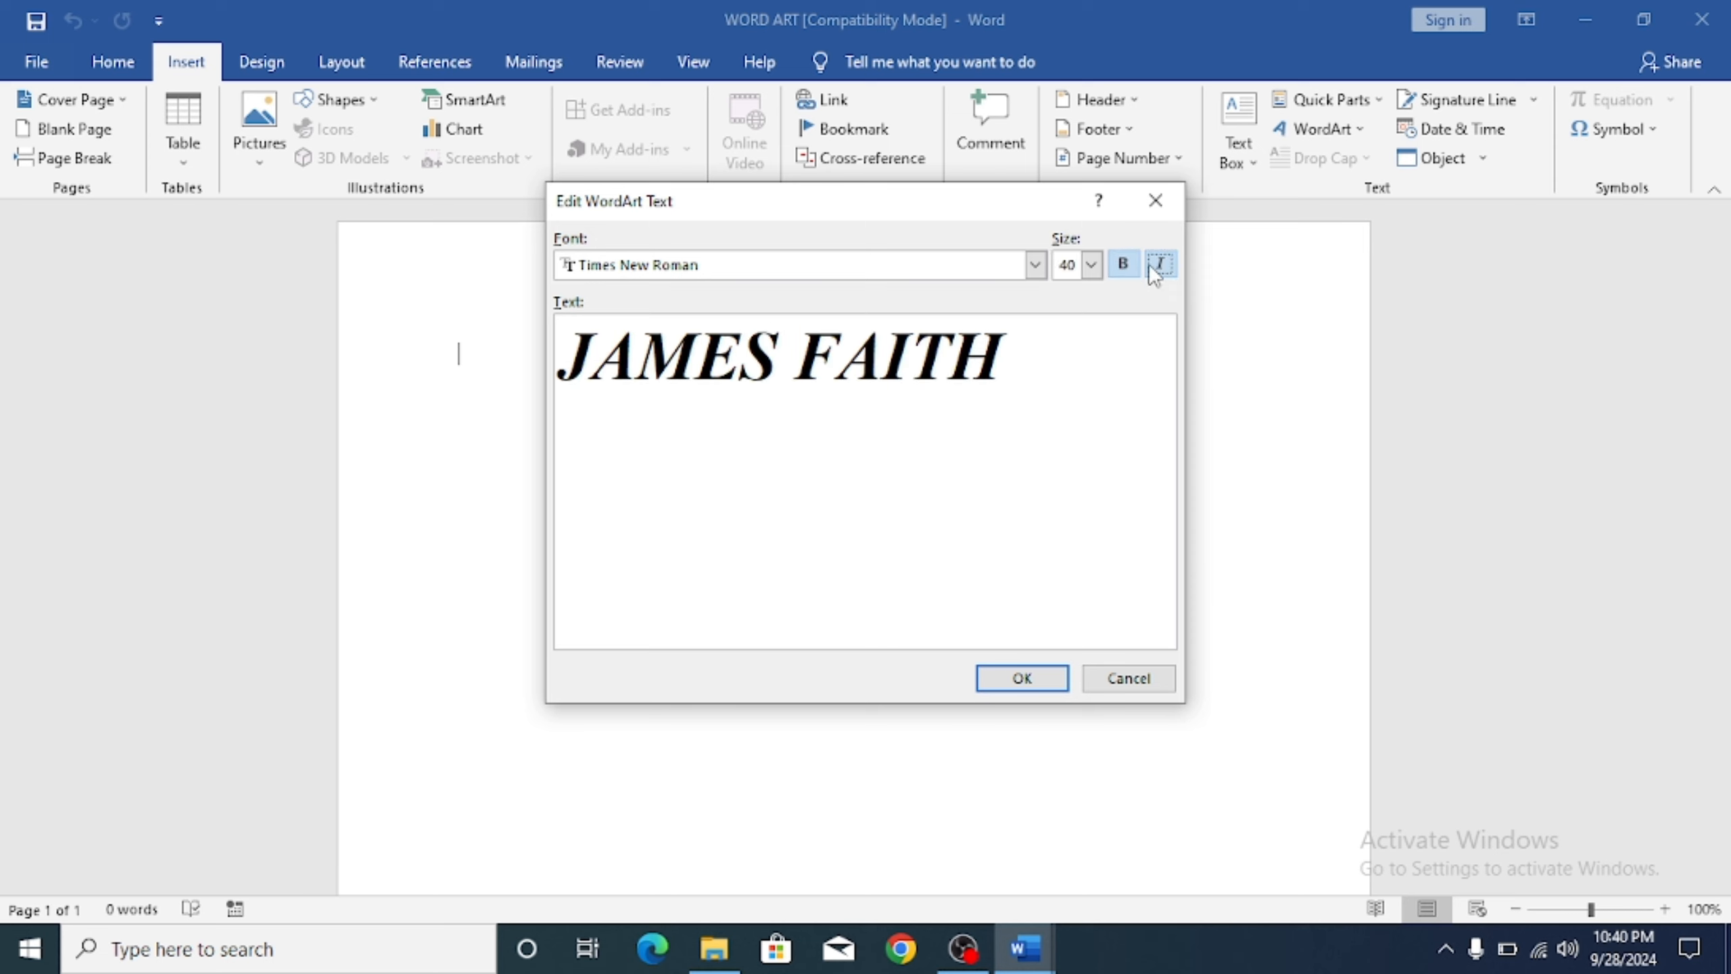
{"action": "left_click", "coordinate": [1155, 267]}
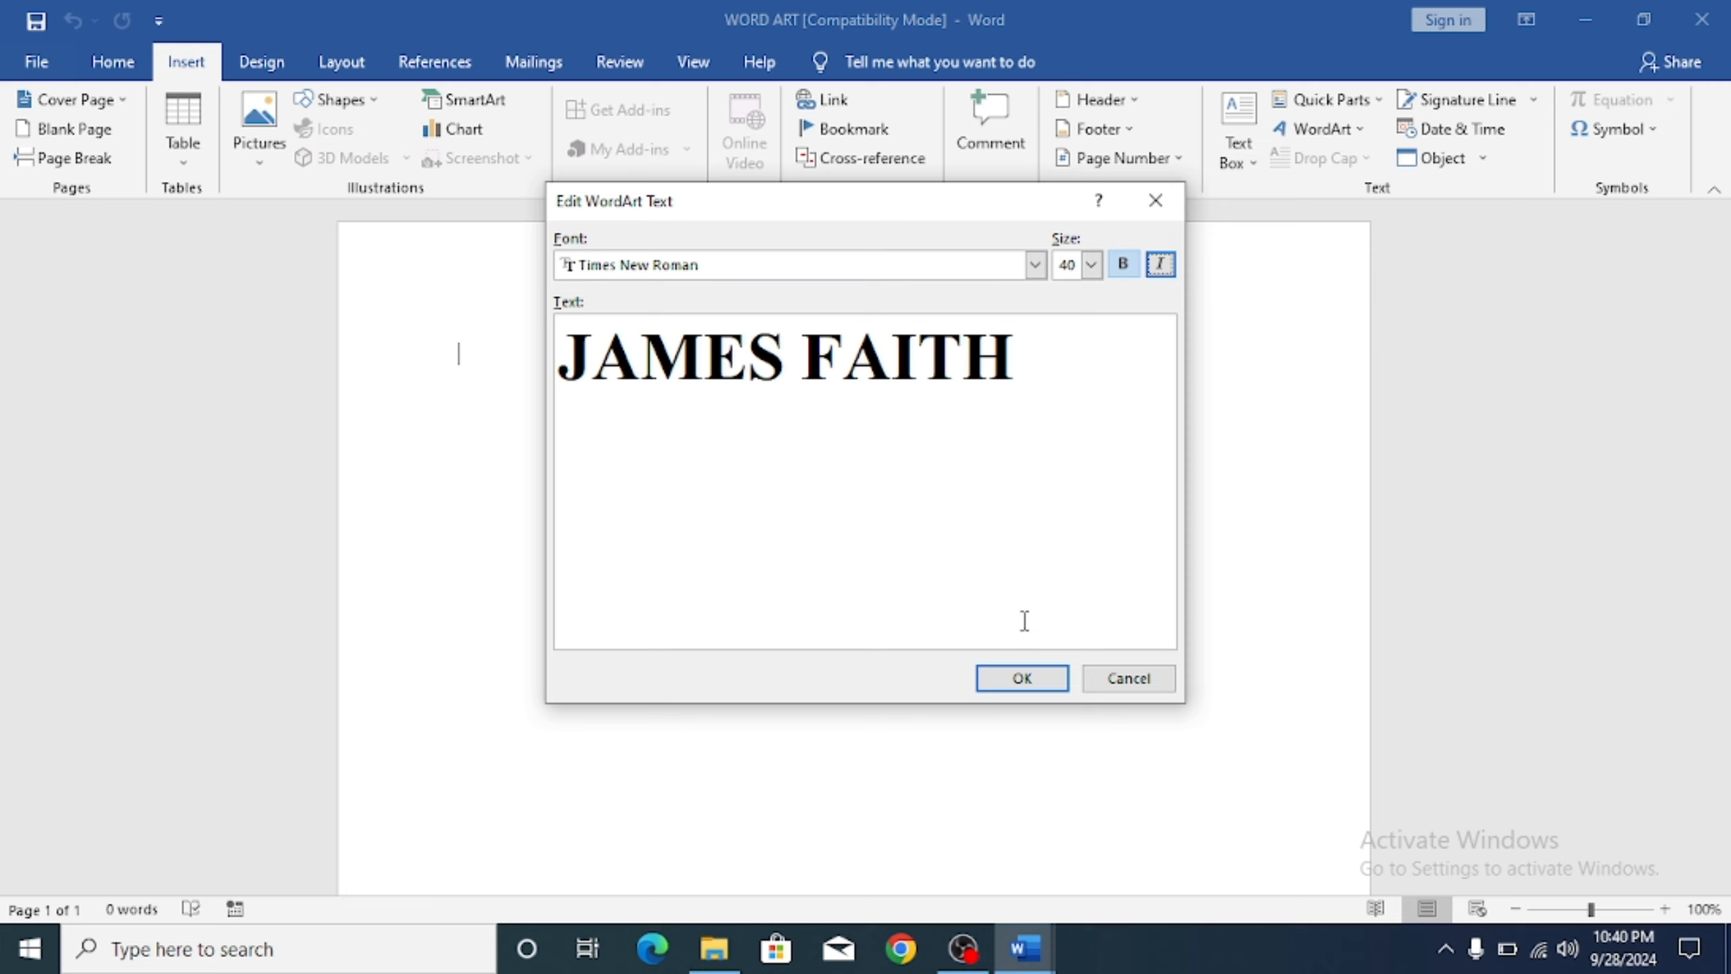
{"action": "left_click", "coordinate": [1021, 679]}
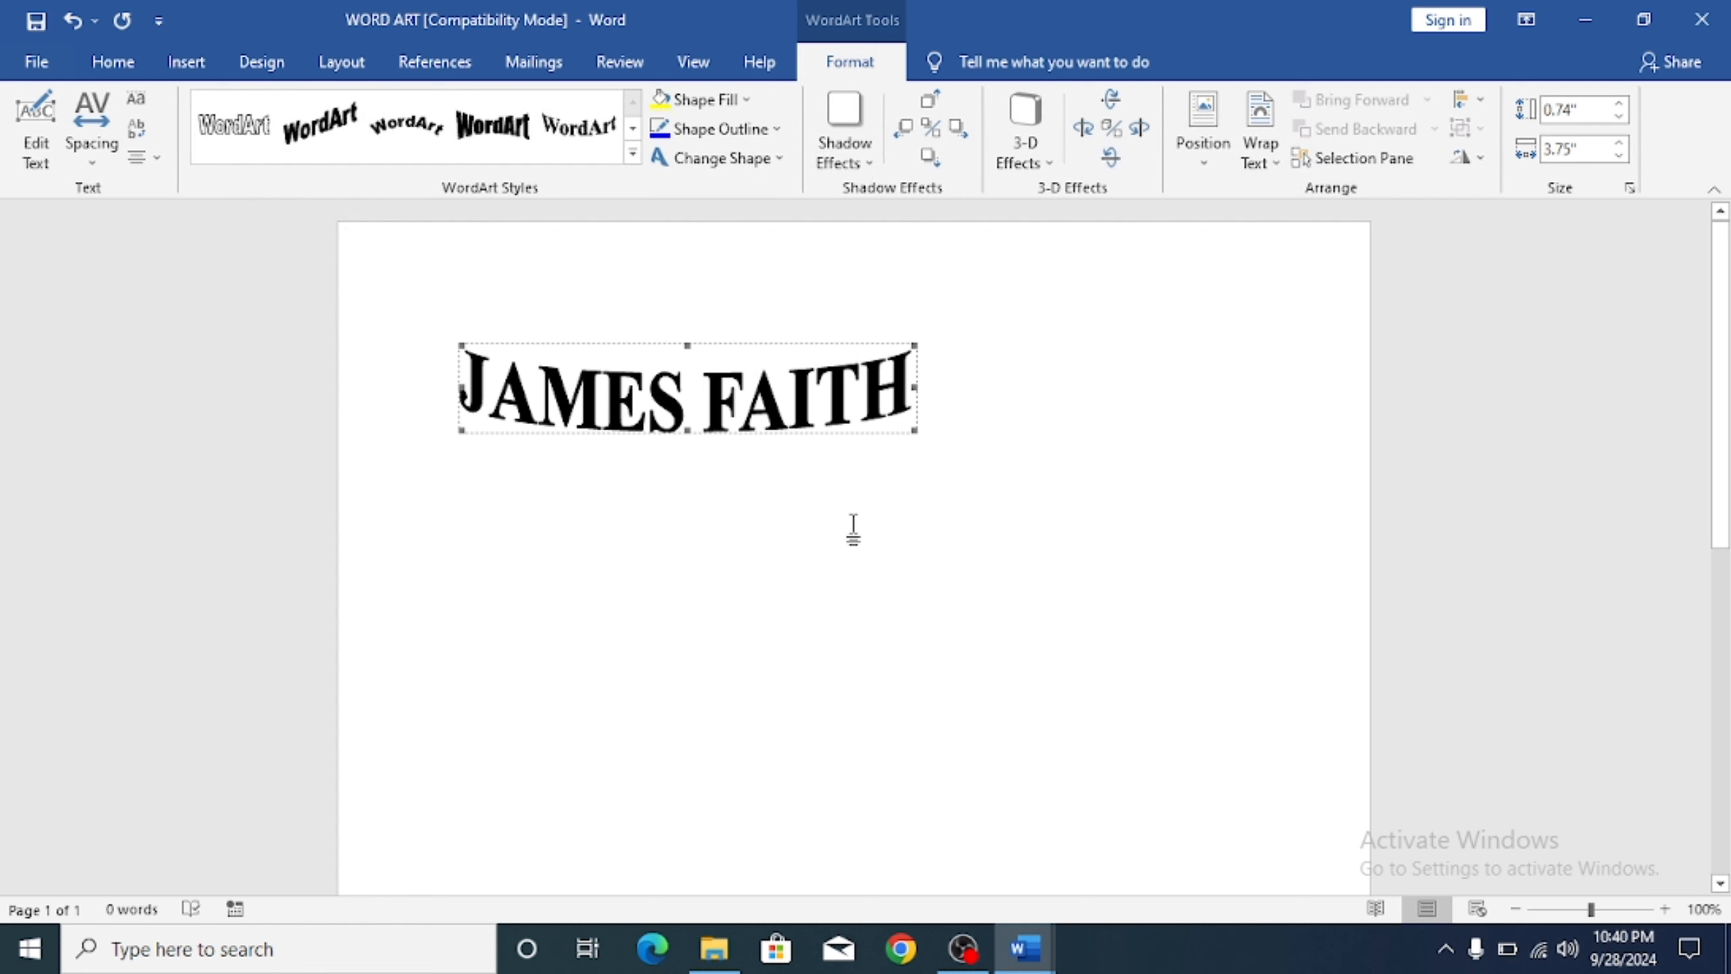
Step: Restyle the name WordArt with the brown stone-textured style after briefly trying blue
{"action": "left_click", "coordinate": [633, 153]}
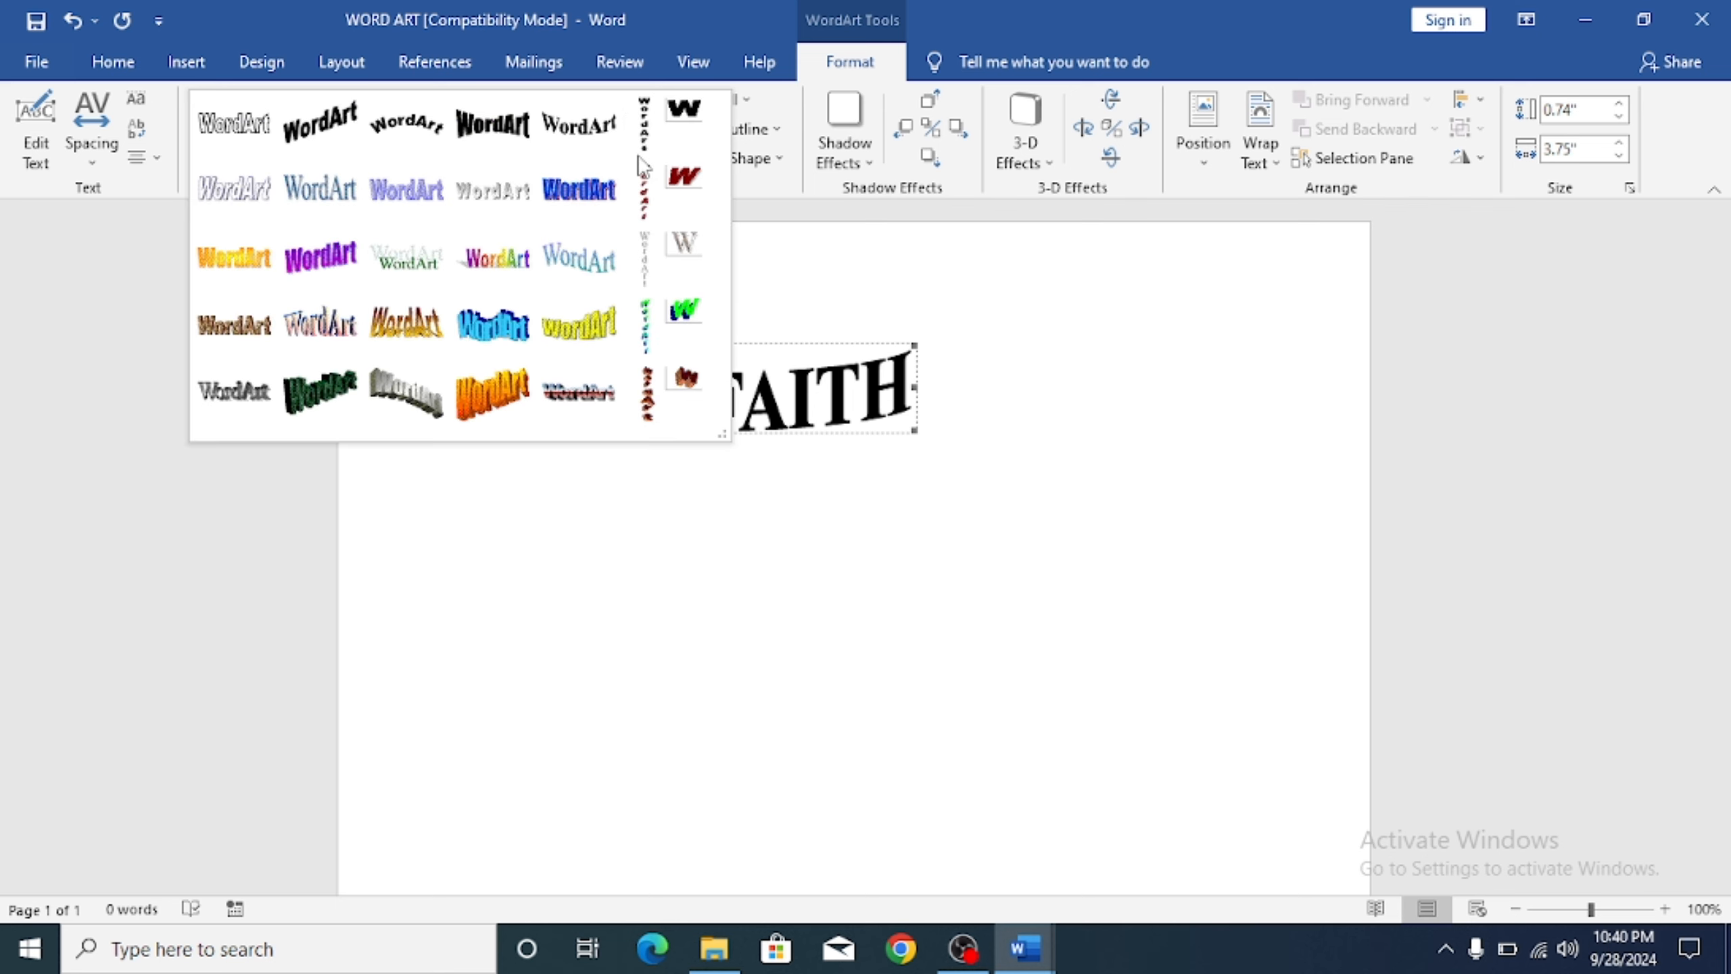
{"action": "left_click", "coordinate": [323, 206]}
{"action": "left_click", "coordinate": [965, 476]}
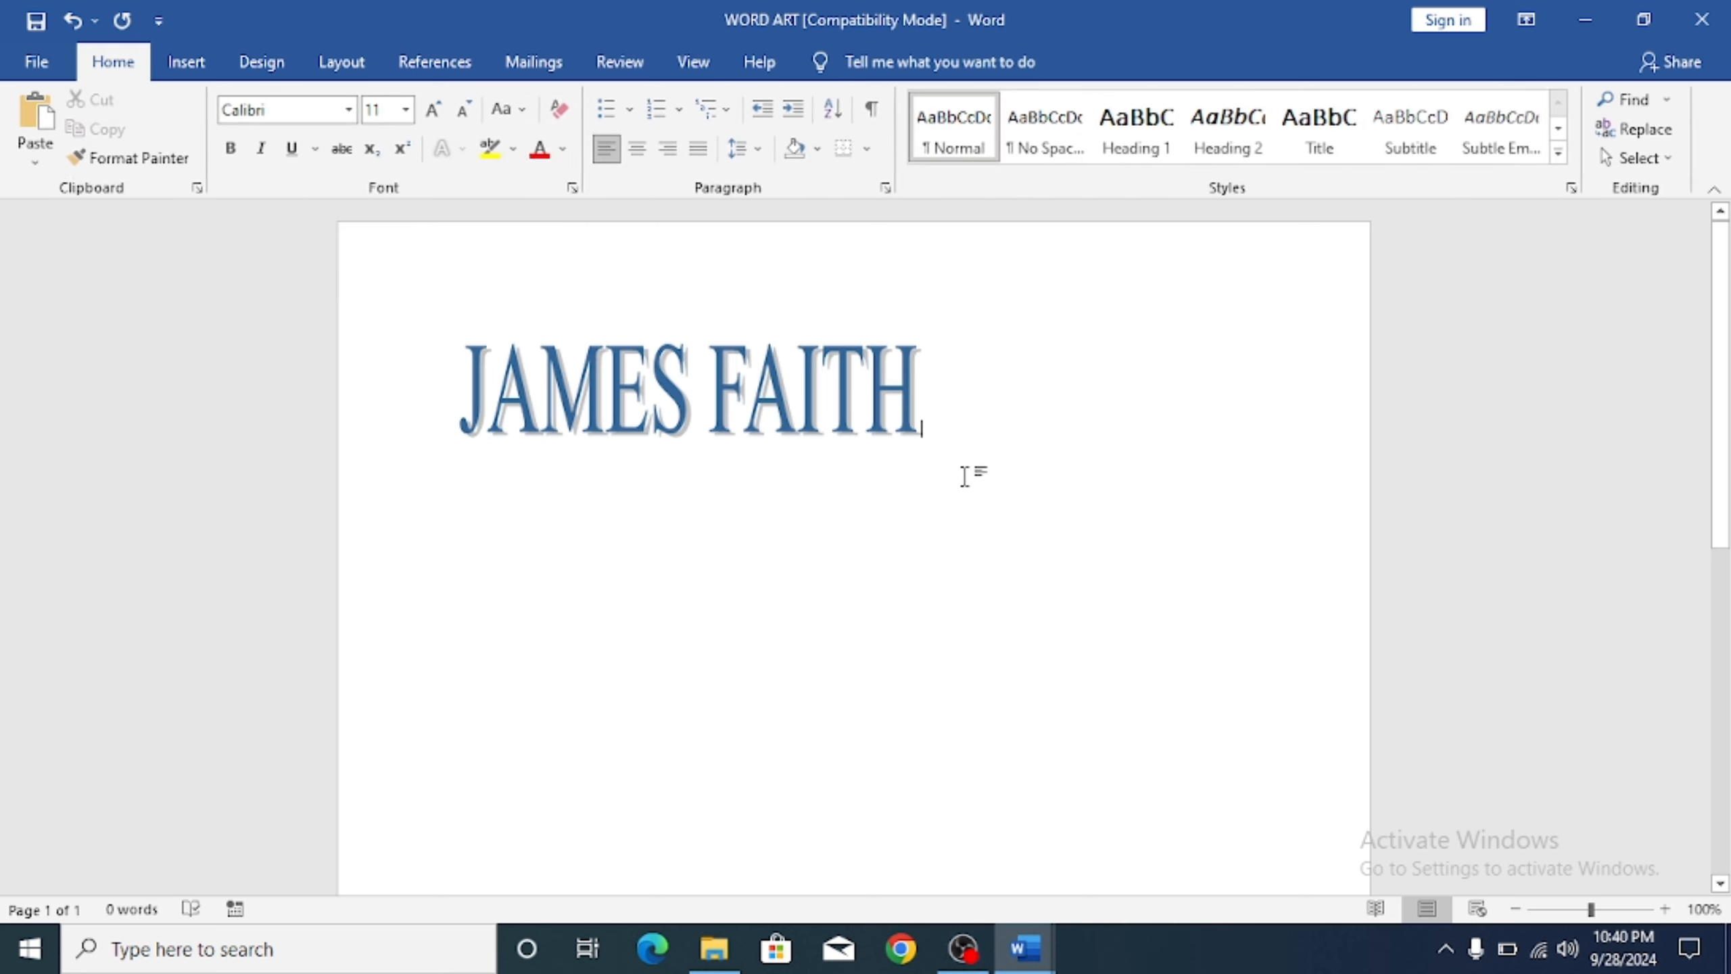
{"action": "left_click", "coordinate": [858, 391]}
{"action": "left_click", "coordinate": [882, 62]}
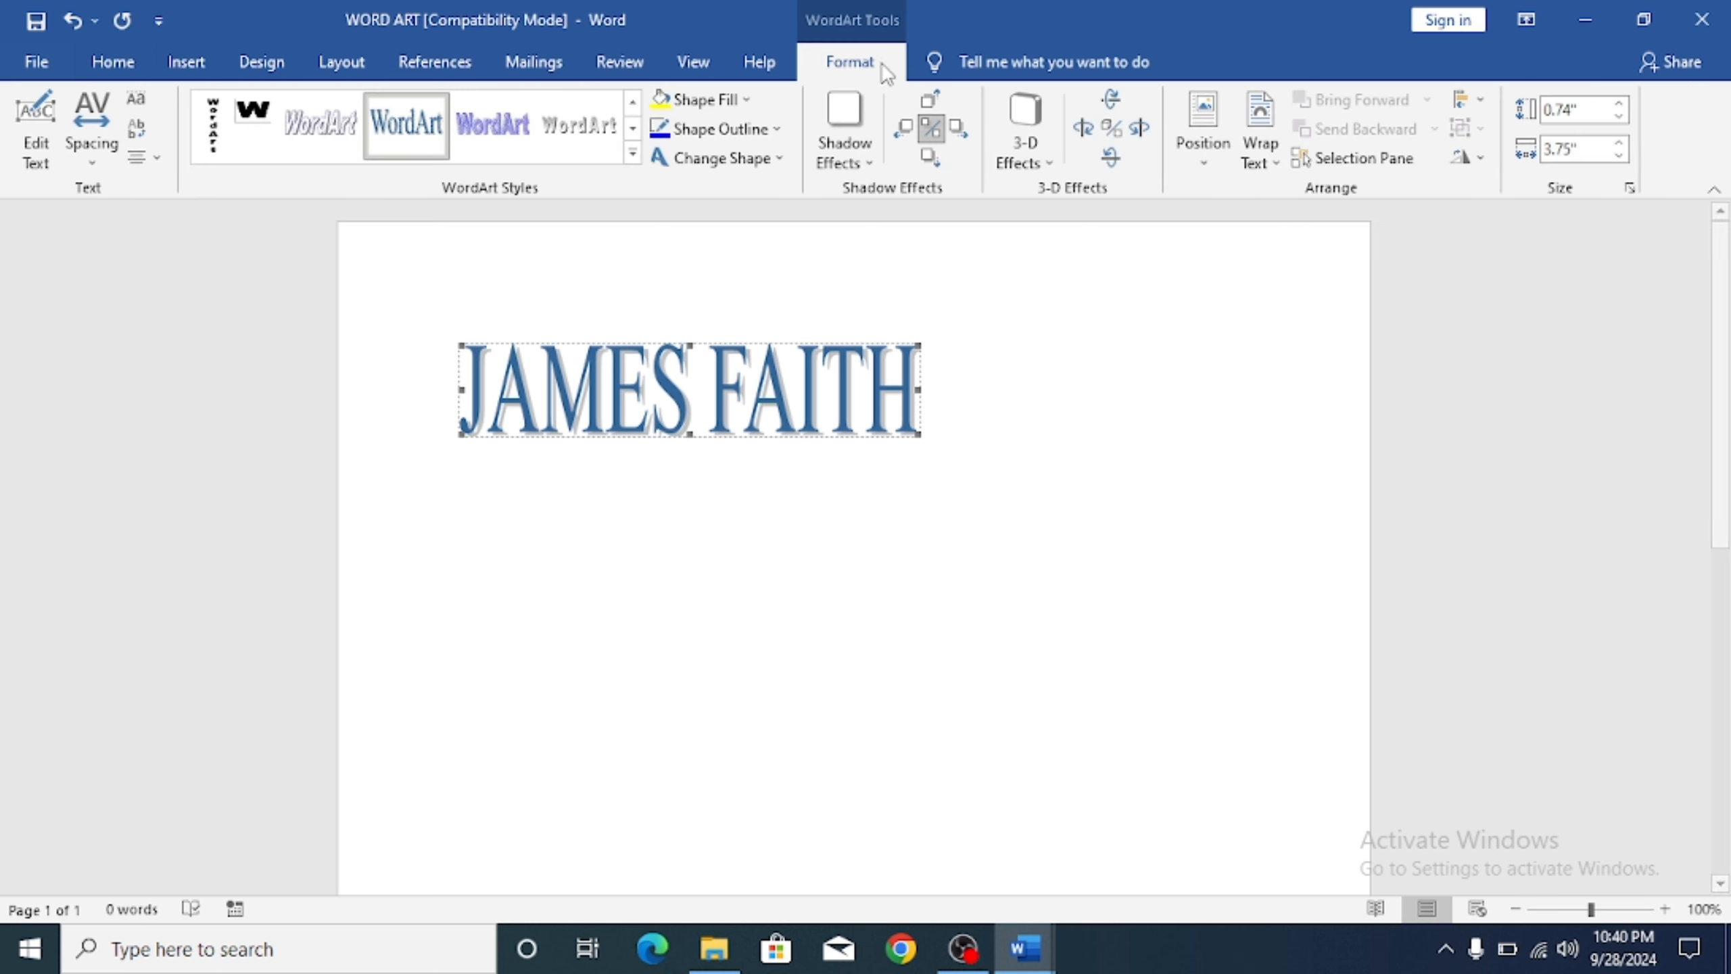
{"action": "left_click", "coordinate": [637, 152]}
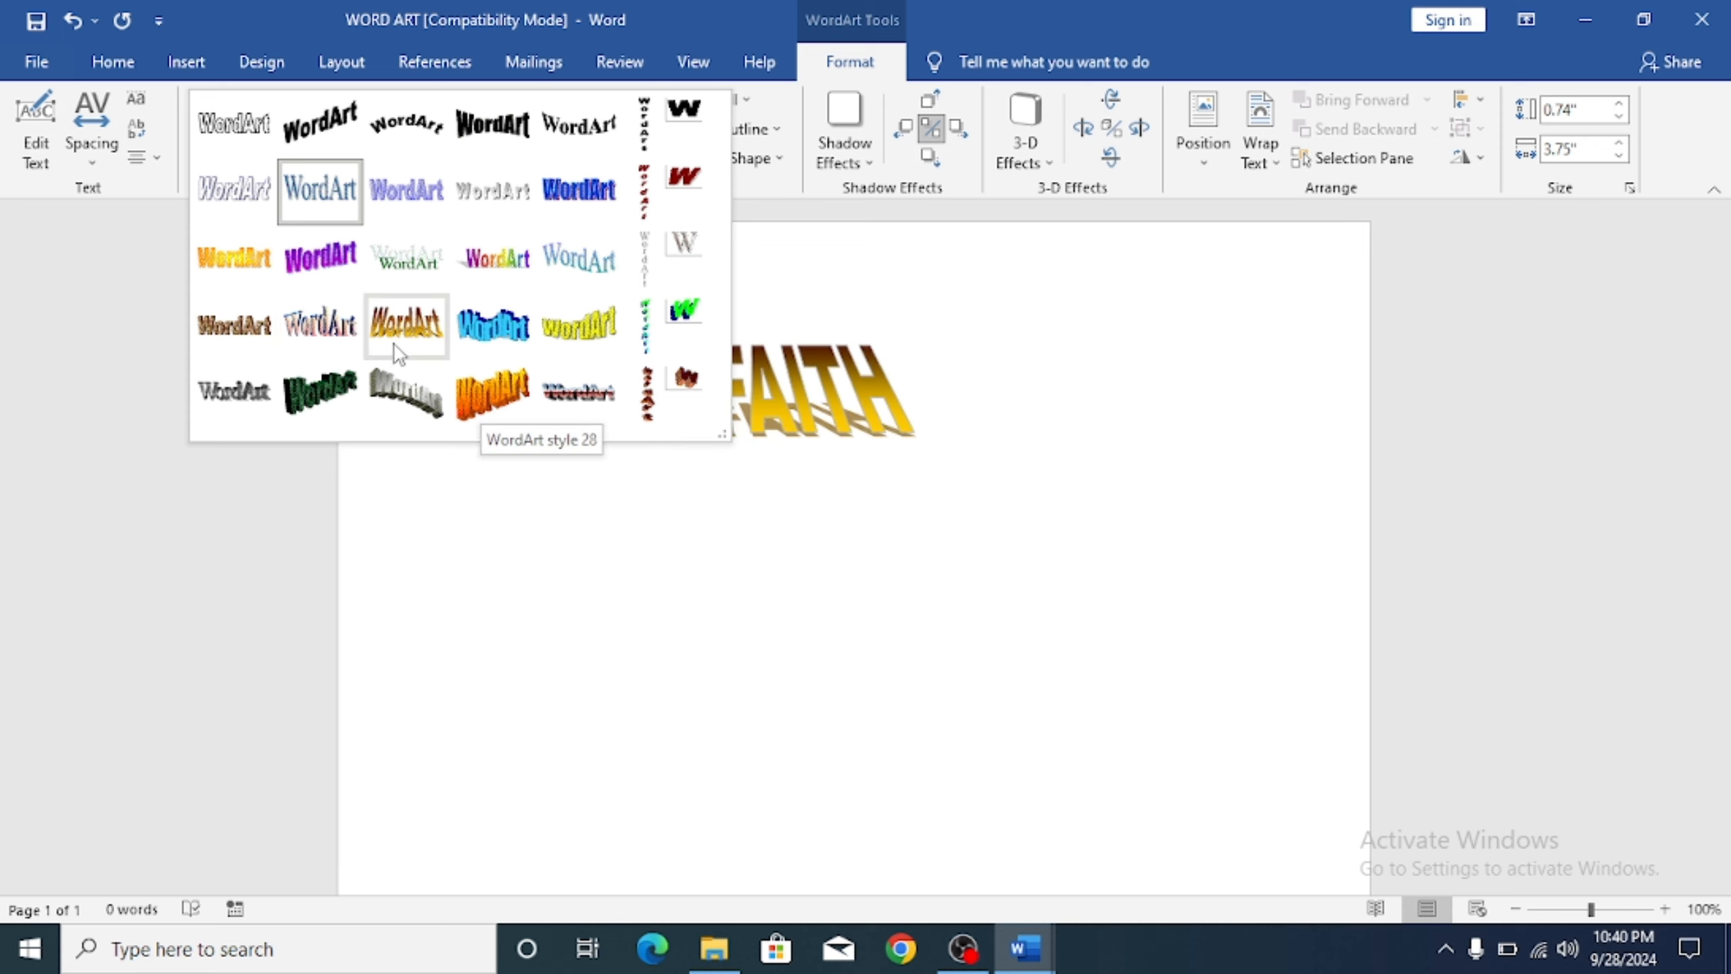
{"action": "left_click", "coordinate": [260, 347]}
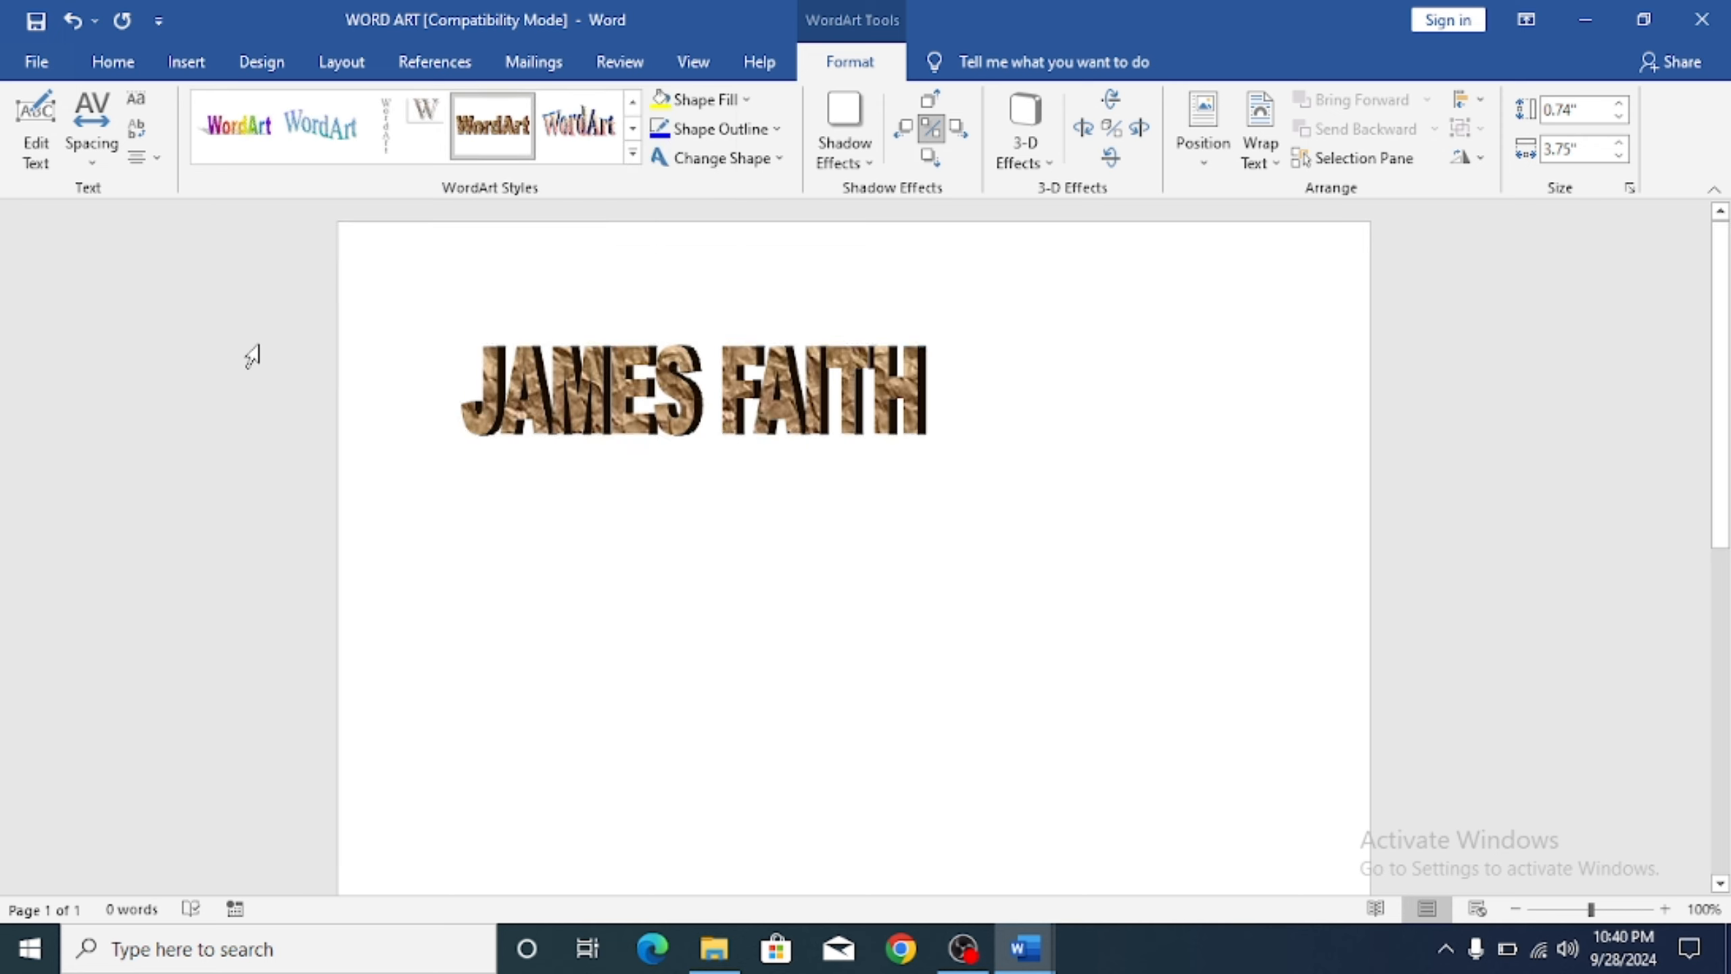